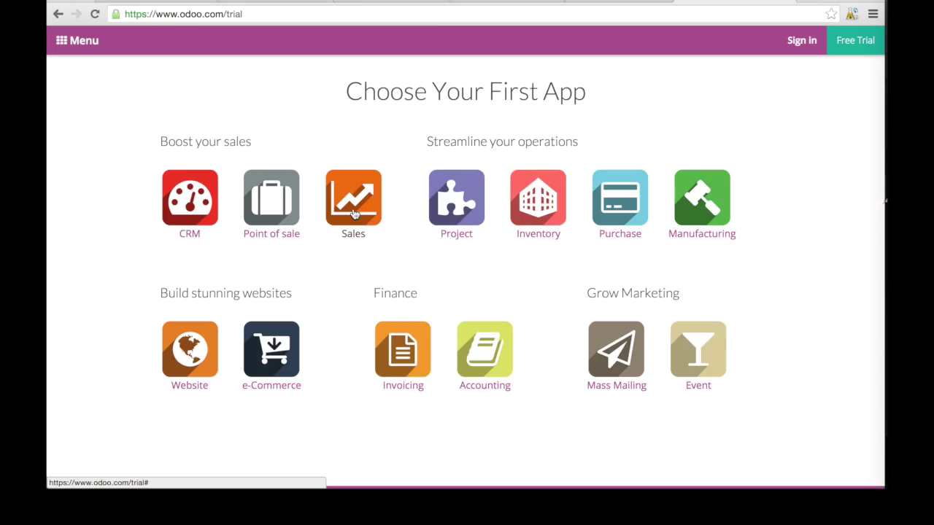
Open the Sales free trial form and enter the sign-up name, suggested email and company Yboservices.
{"action": "left_click", "coordinate": [353, 211]}
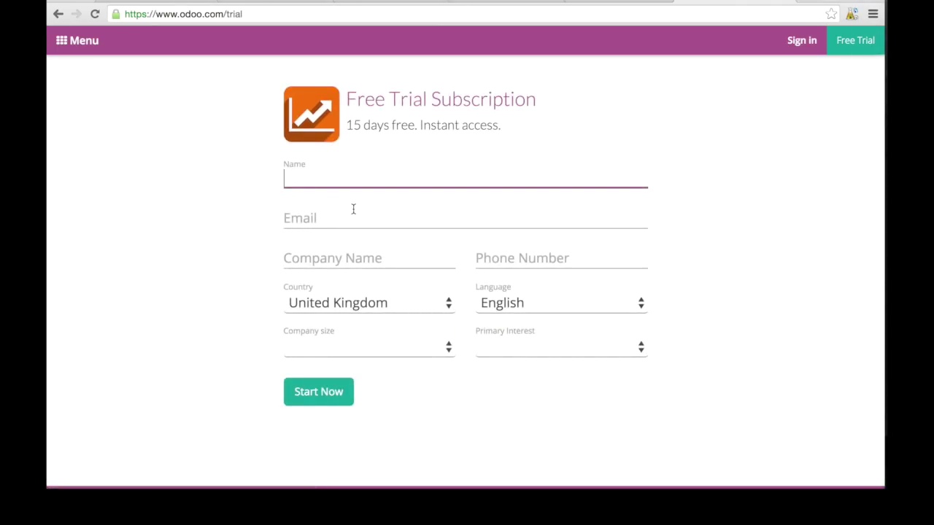
{"action": "key", "text": "Tab"}
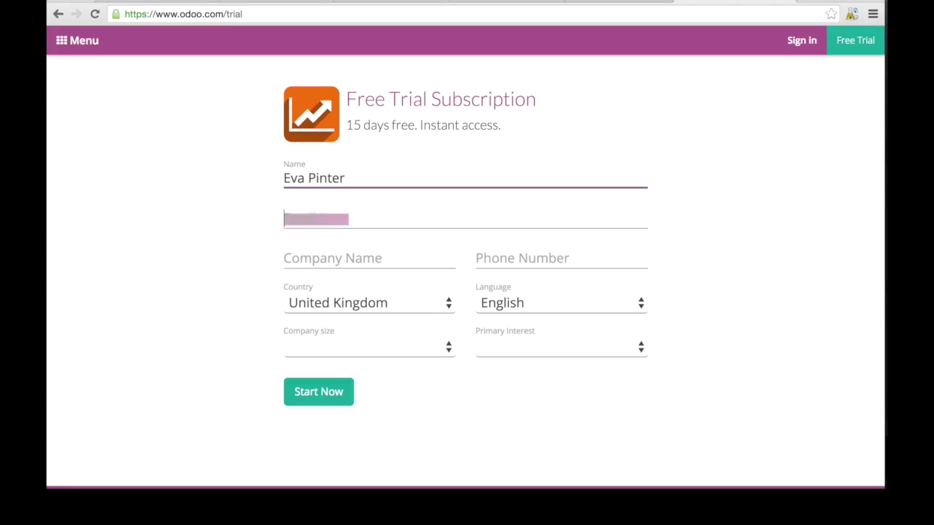
{"action": "type", "text": "eva"}
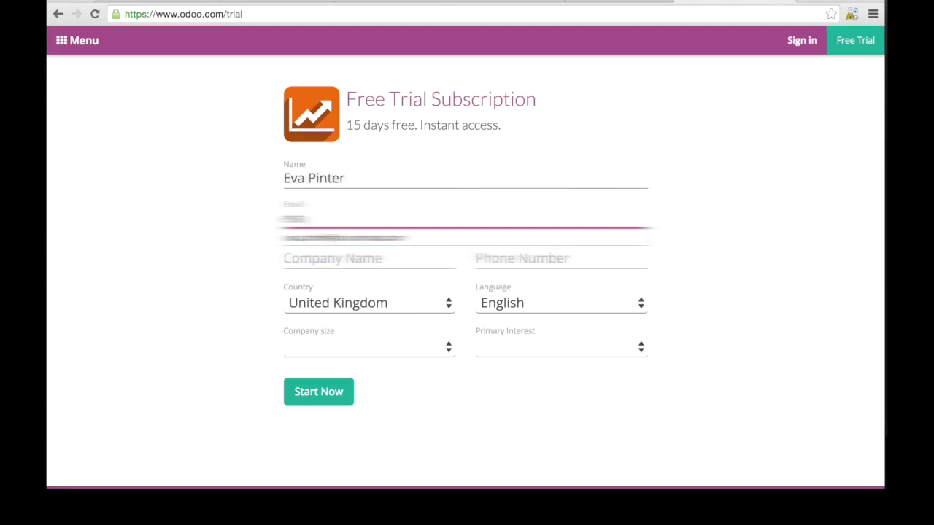
{"action": "key", "text": "Down"}
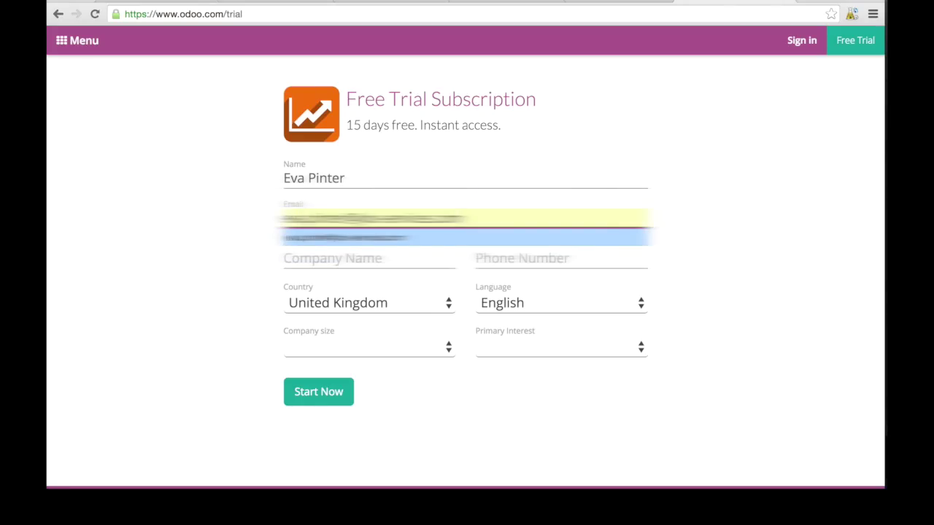
{"action": "key", "text": "Return"}
{"action": "key", "text": "Tab"}
{"action": "type", "text": "Y"}
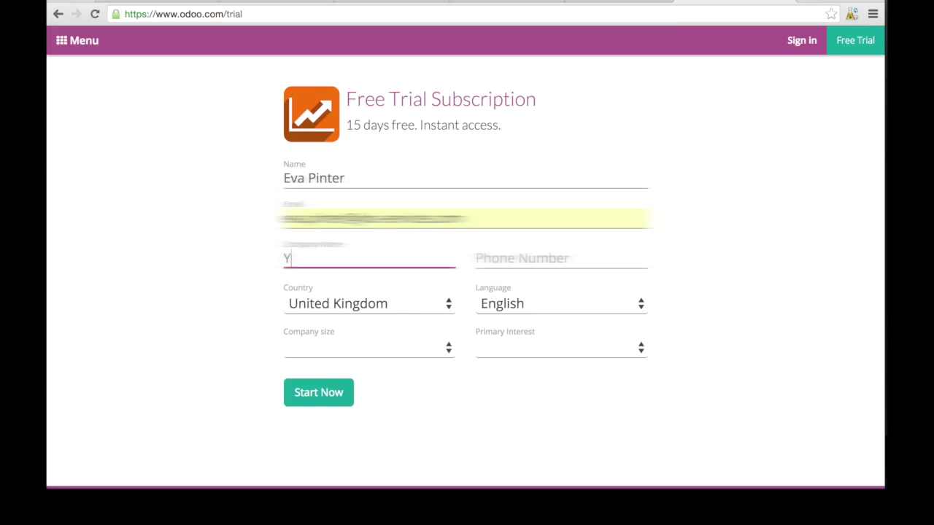
{"action": "type", "text": "boser"}
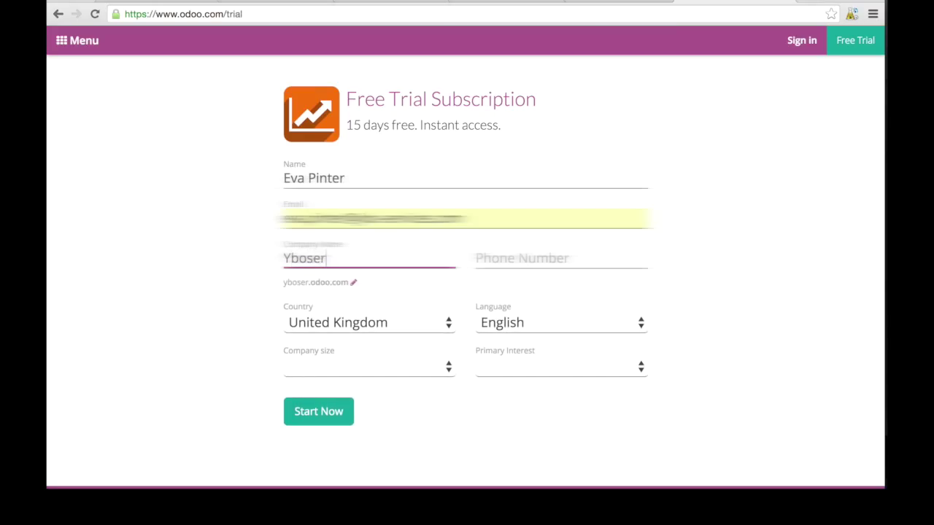
{"action": "type", "text": "vices"}
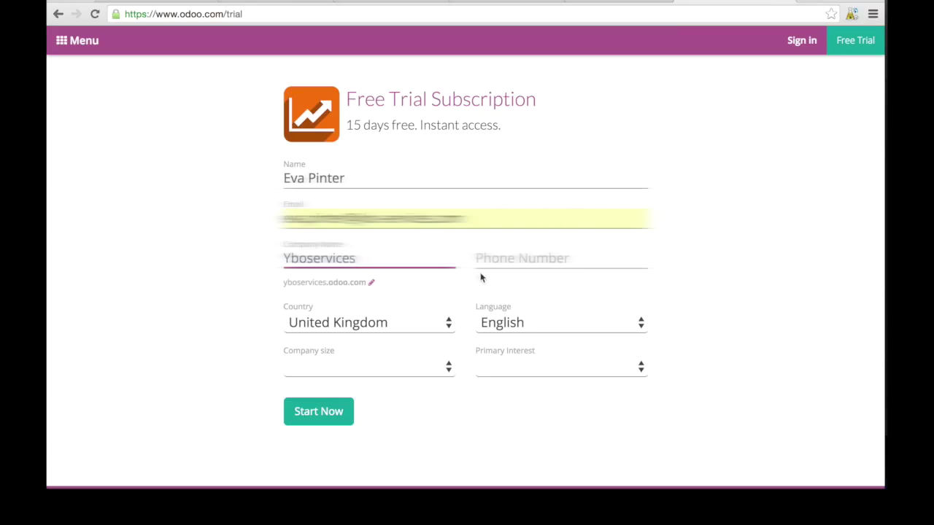
Enter the phone number and choose '< 5 employees' and 'I am a teacher or a student'.
{"action": "left_click", "coordinate": [490, 256]}
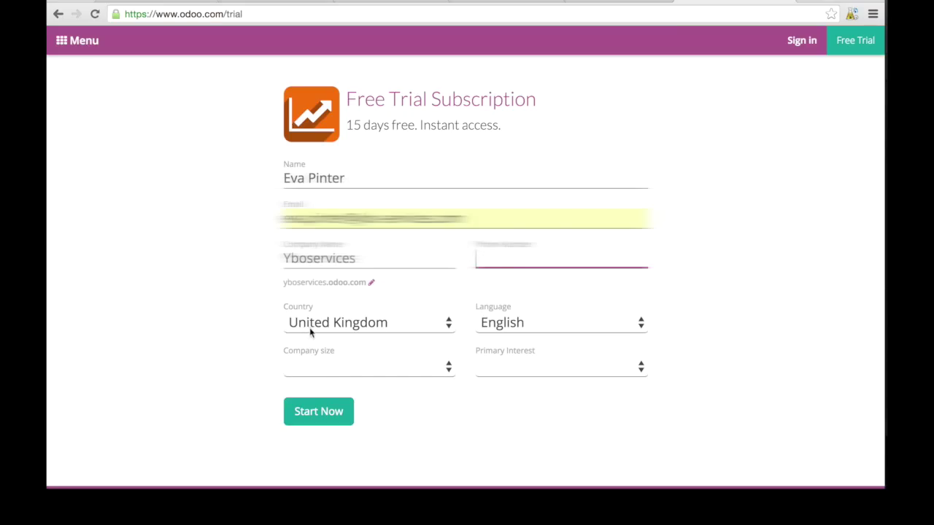
{"action": "left_click", "coordinate": [349, 370]}
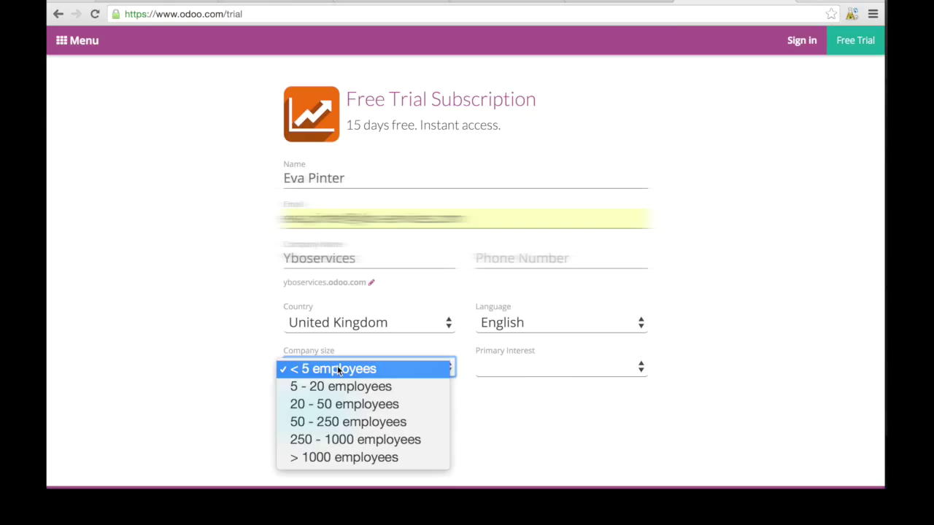
{"action": "left_click", "coordinate": [335, 369]}
{"action": "left_click", "coordinate": [513, 369]}
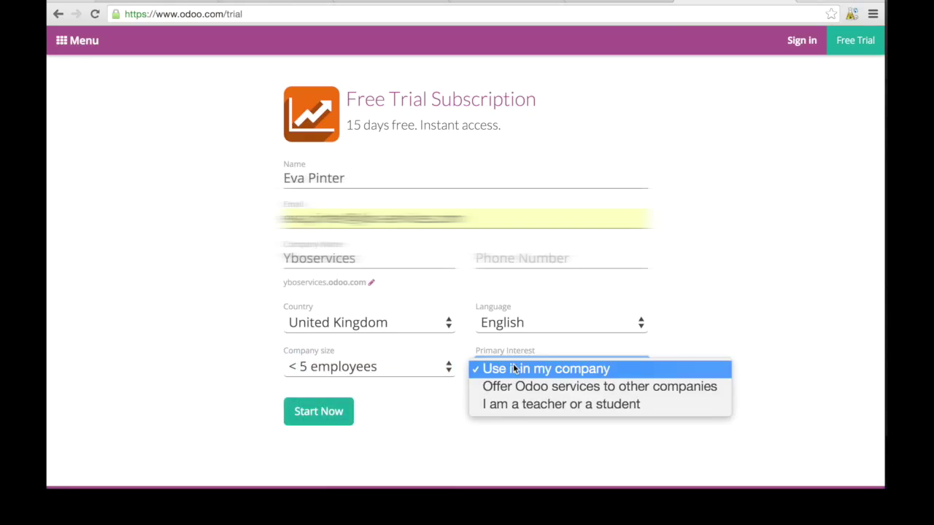
{"action": "left_click", "coordinate": [571, 407]}
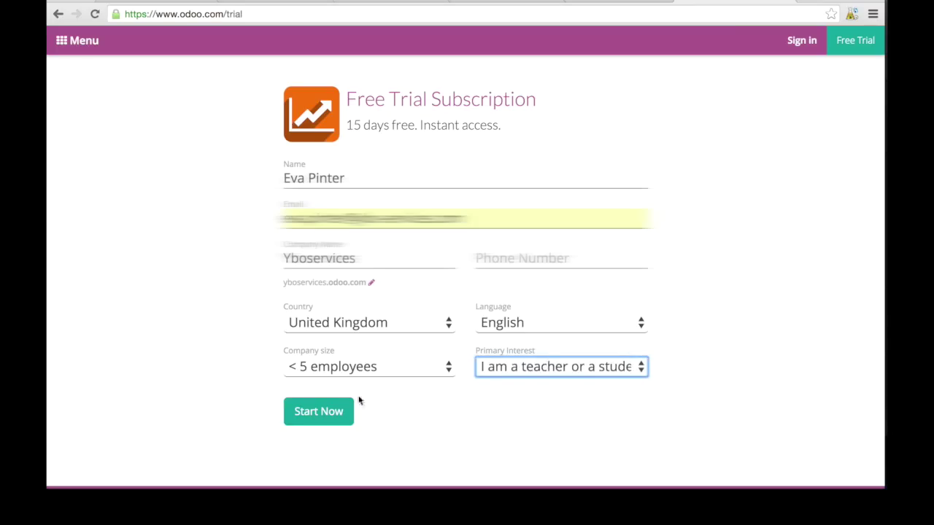
{"action": "left_click", "coordinate": [318, 412]}
{"action": "type", "text": "+441231234"}
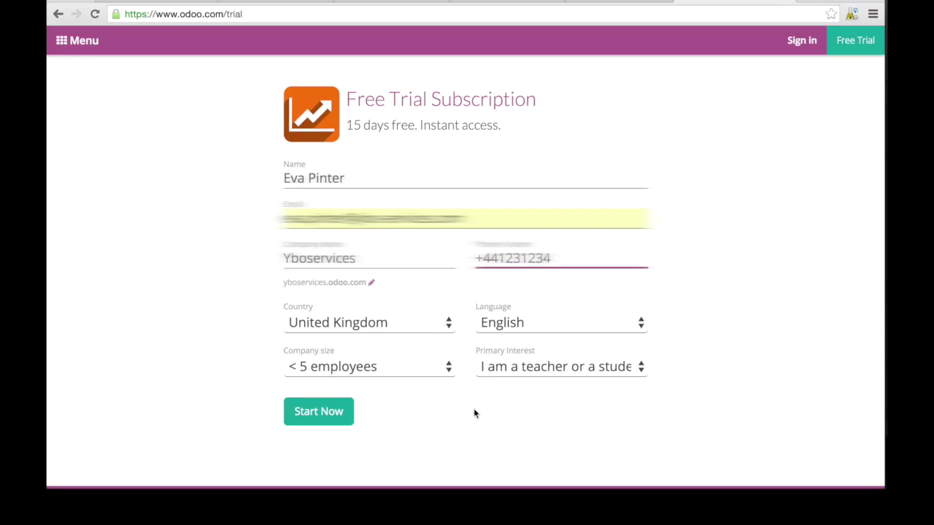
Submit the filled sign-up with Start Now and wait for the Quotations list to load.
{"action": "left_click", "coordinate": [336, 415]}
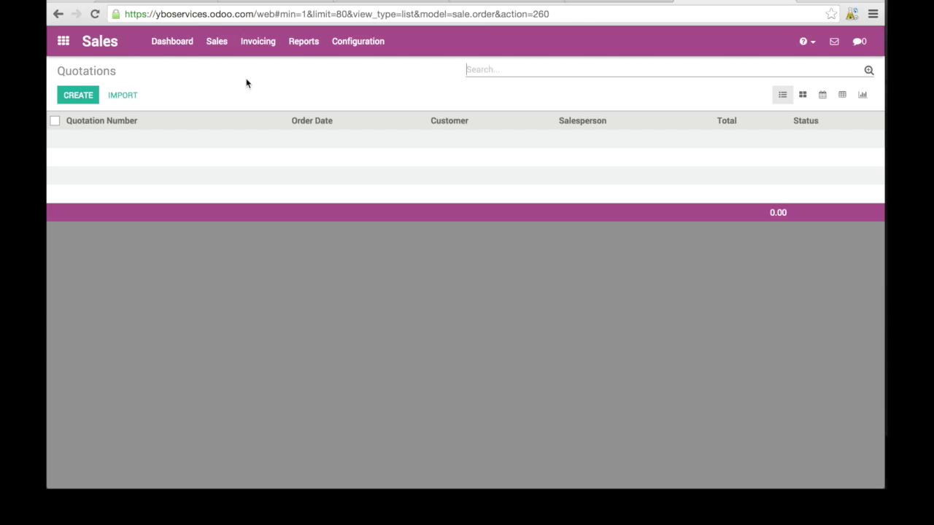
Go to the Sales dashboard, then choose Sales > Customers.
{"action": "left_click", "coordinate": [170, 45]}
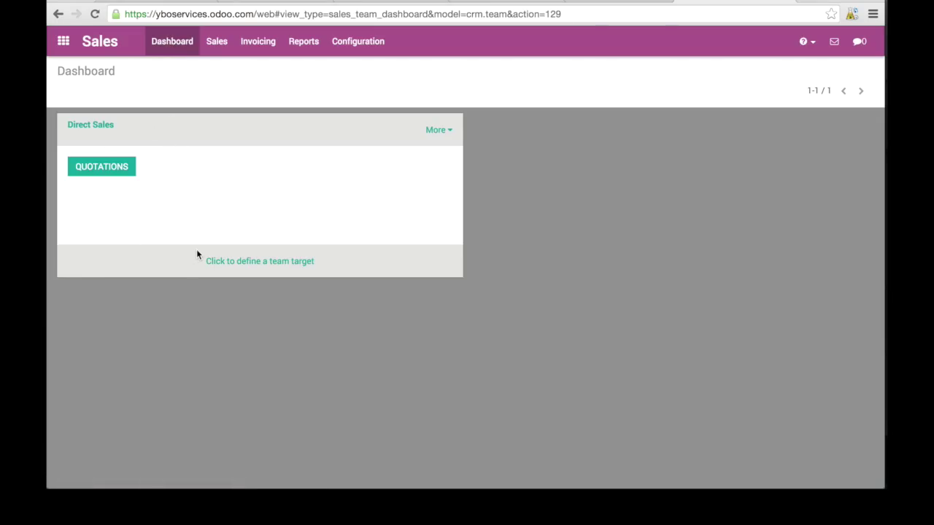
{"action": "left_click", "coordinate": [219, 41]}
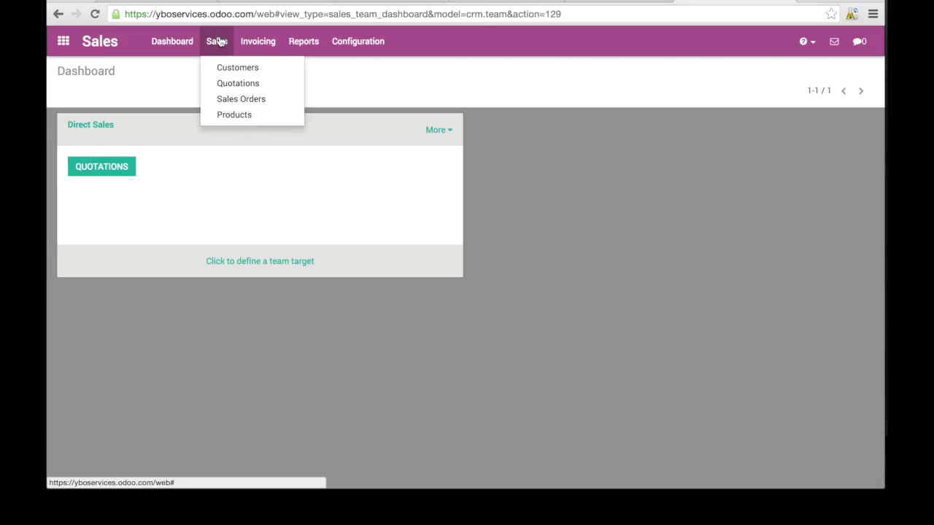
{"action": "left_click", "coordinate": [248, 72]}
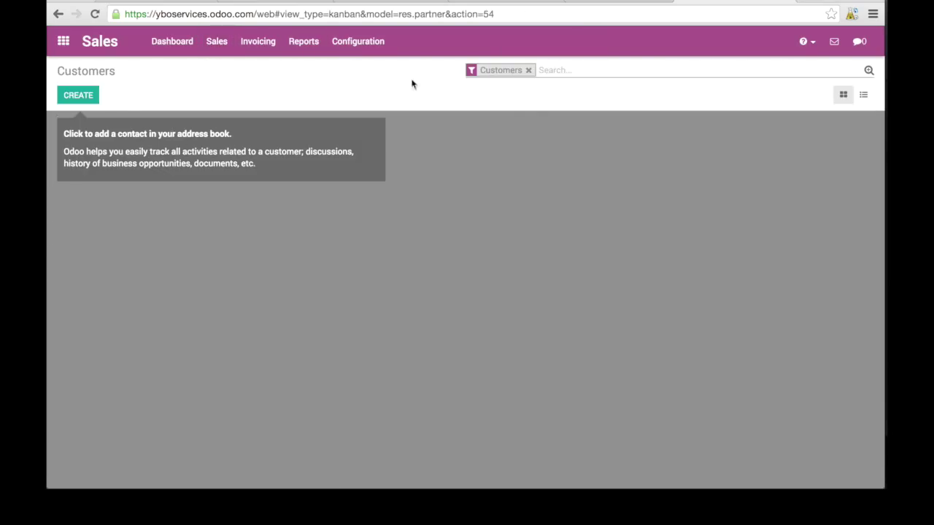
Create a new company customer named LBG ldt with its street and the city margate.
{"action": "left_click", "coordinate": [70, 96]}
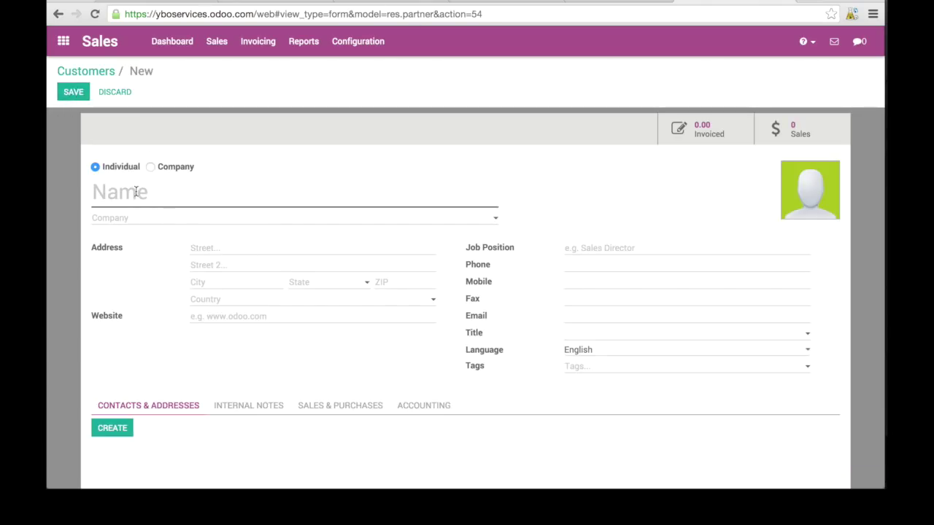
{"action": "left_click", "coordinate": [150, 166]}
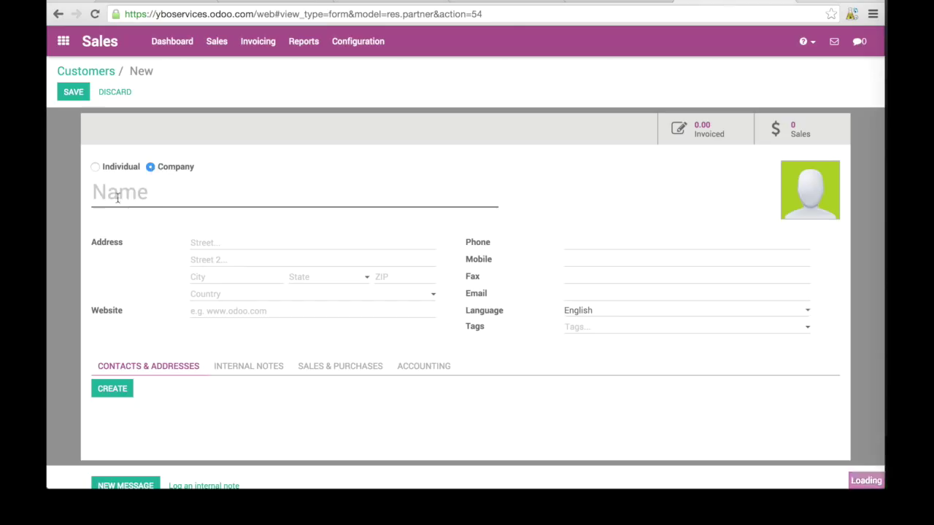
{"action": "left_click", "coordinate": [113, 188]}
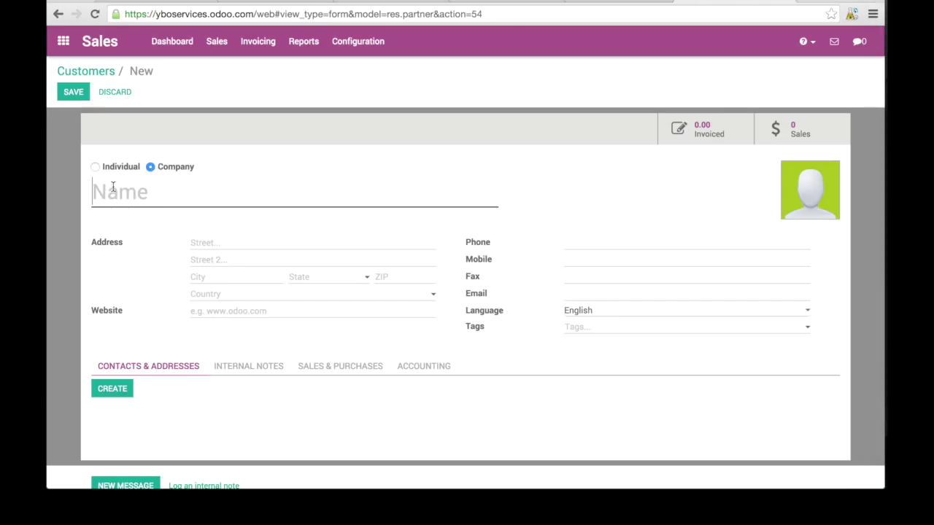
{"action": "type", "text": "LBG"}
{"action": "type", "text": " ldt"}
{"action": "type", "text": "kingstree"}
{"action": "type", "text": "t"}
{"action": "left_click", "coordinate": [201, 277]}
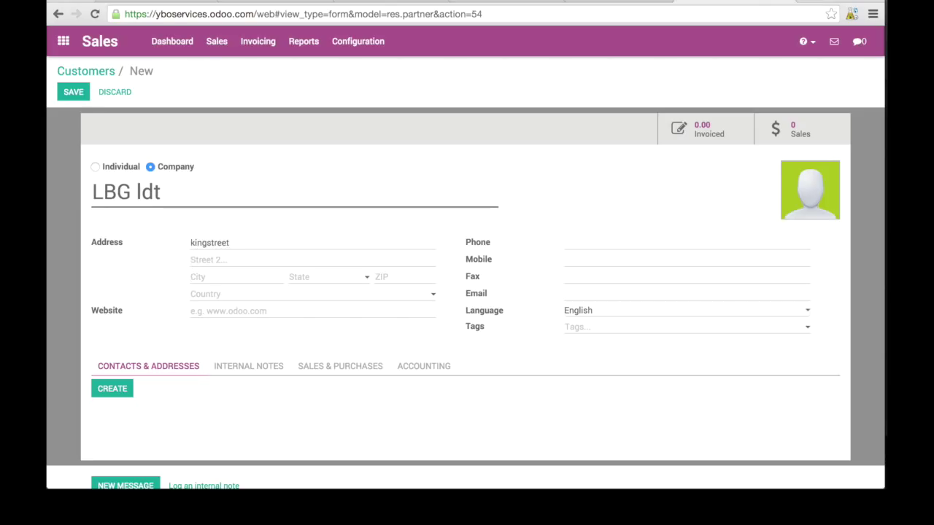
{"action": "type", "text": "mar"}
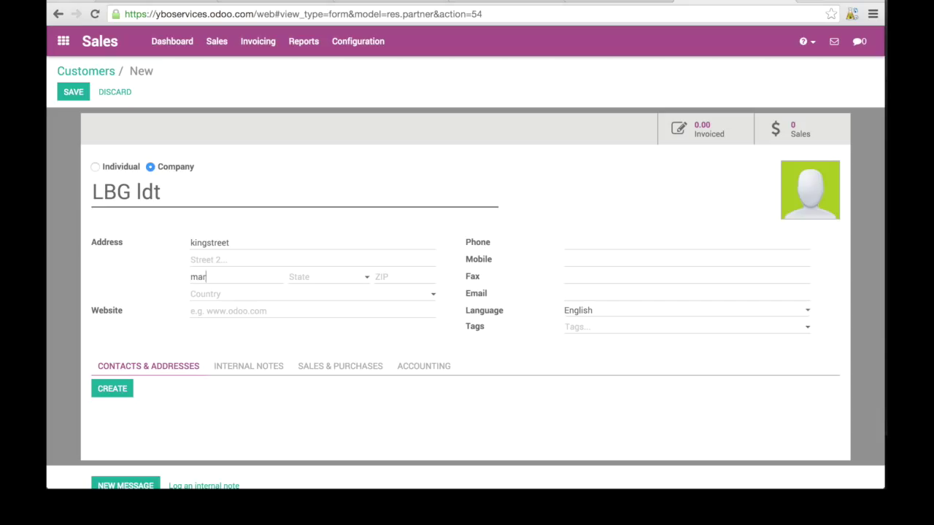
{"action": "type", "text": "gate"}
{"action": "key", "text": "Tab"}
Set the country to United Kingdom, website ybo-services.com, and enter the company phone number.
{"action": "left_click", "coordinate": [220, 296]}
{"action": "type", "text": "Uni"}
{"action": "key", "text": "Down"}
{"action": "key", "text": "Down"}
{"action": "key", "text": "Down"}
{"action": "key", "text": "Return"}
{"action": "type", "text": "y"}
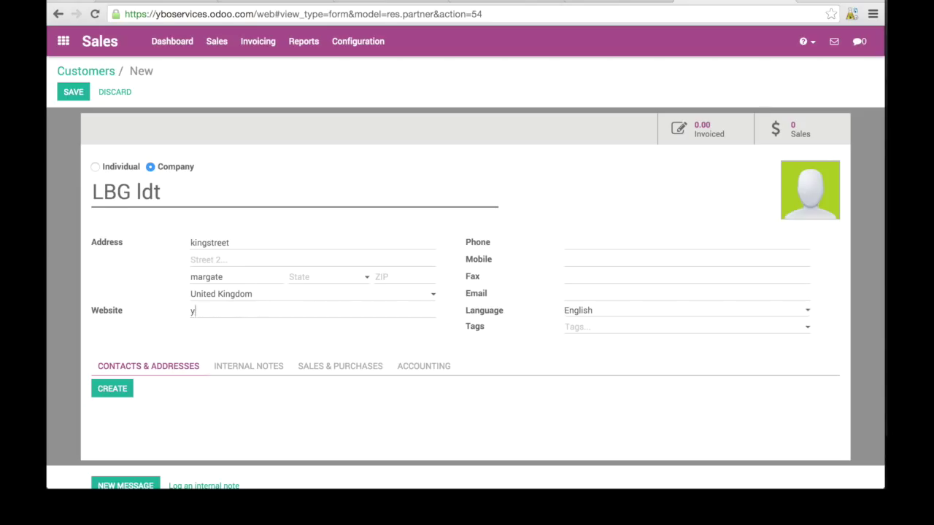
{"action": "type", "text": "bo-services.com"}
{"action": "left_click", "coordinate": [566, 246]}
{"action": "type", "text": "+441111"}
{"action": "left_click", "coordinate": [581, 280]}
{"action": "left_click", "coordinate": [583, 294]}
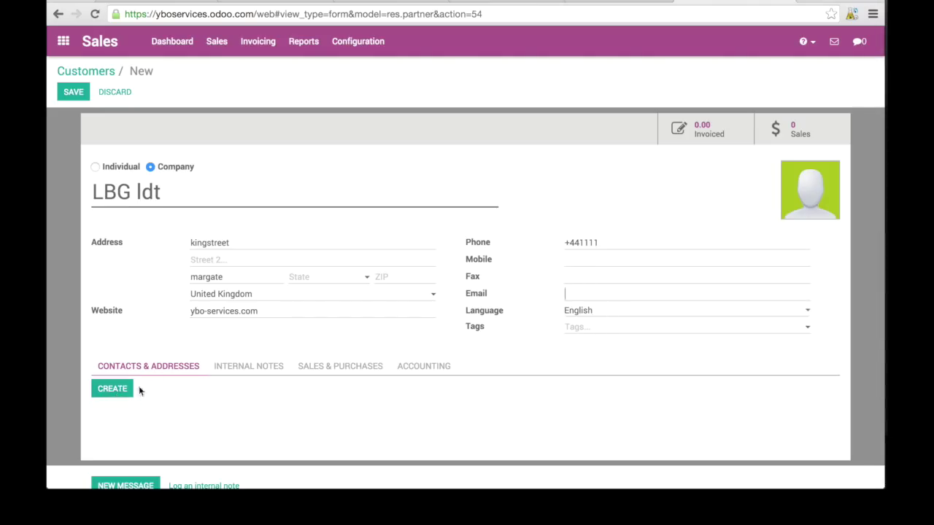
{"action": "scroll", "coordinate": [207, 402], "scroll_direction": "down", "scroll_amount": 2}
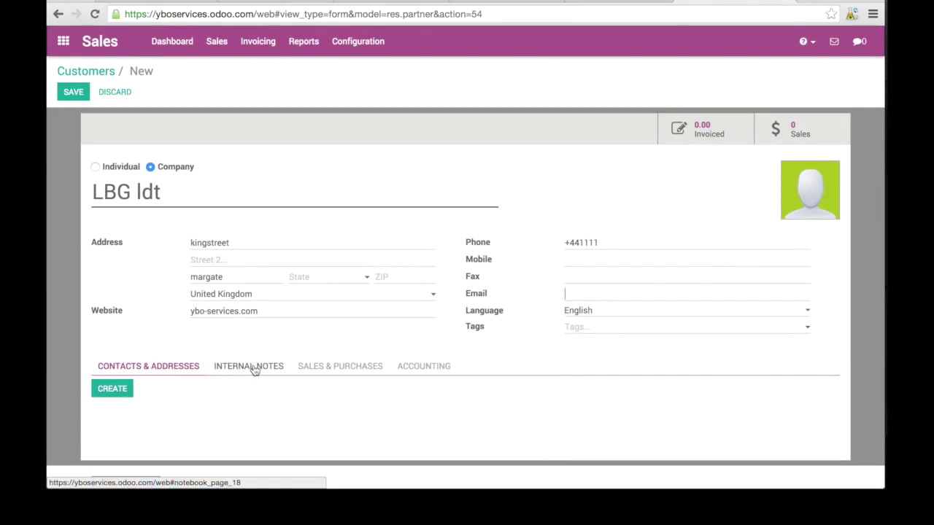
{"action": "left_click", "coordinate": [117, 389]}
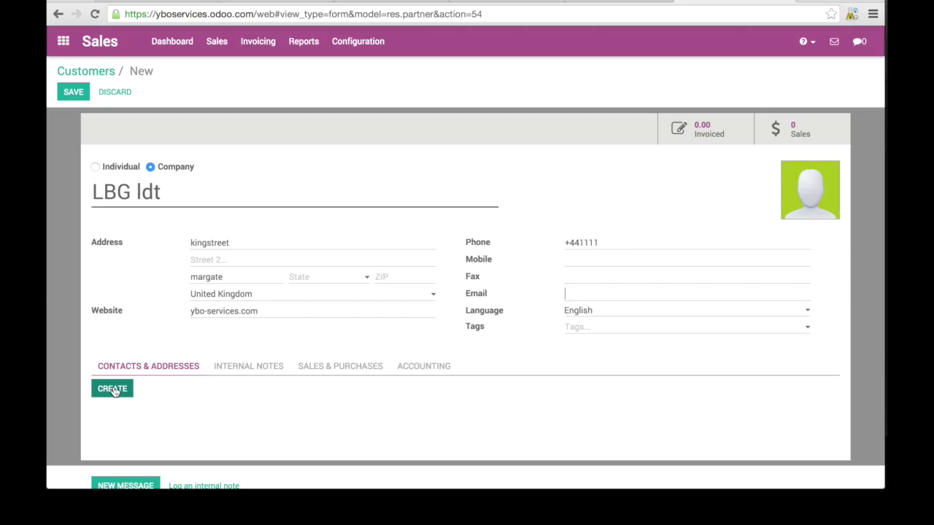
Add an Invoice address contact named 'Purchasing department' with its e-mail and save it.
{"action": "left_click", "coordinate": [114, 390]}
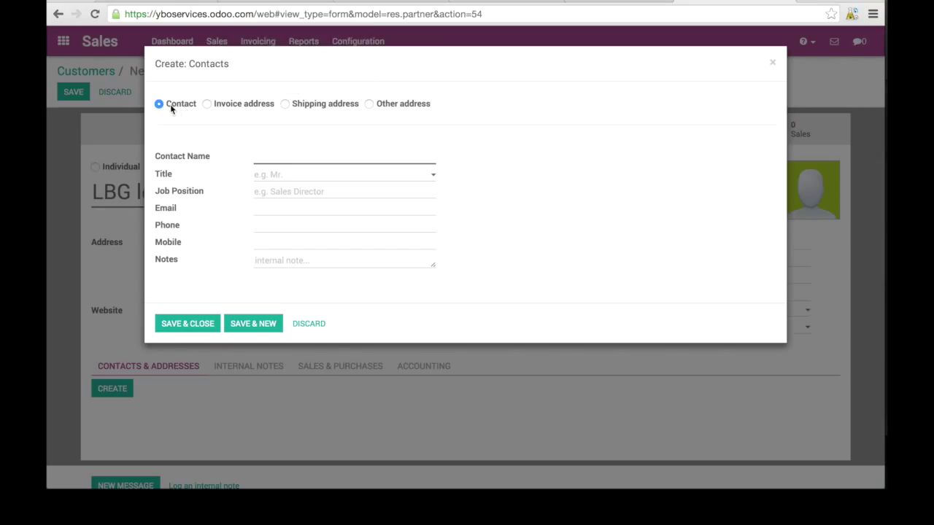
{"action": "left_click", "coordinate": [207, 104]}
{"action": "left_click", "coordinate": [286, 105]}
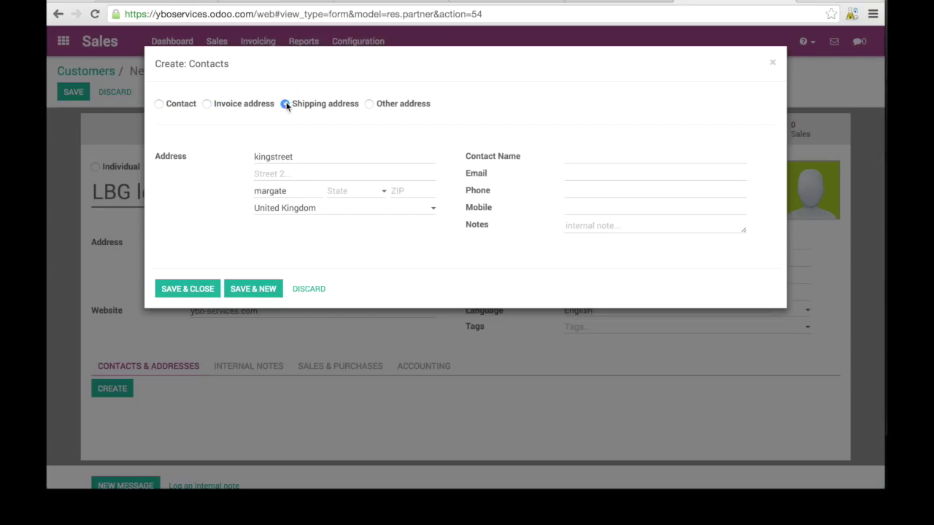
{"action": "left_click", "coordinate": [369, 104]}
{"action": "left_click", "coordinate": [227, 106]}
{"action": "left_click", "coordinate": [586, 156]}
{"action": "type", "text": "Invoin"}
{"action": "key", "text": "BackSpace"}
{"action": "key", "text": "BackSpace"}
{"action": "key", "text": "BackSpace"}
{"action": "key", "text": "BackSpace"}
{"action": "key", "text": "BackSpace"}
{"action": "type", "text": "Purchasing department"}
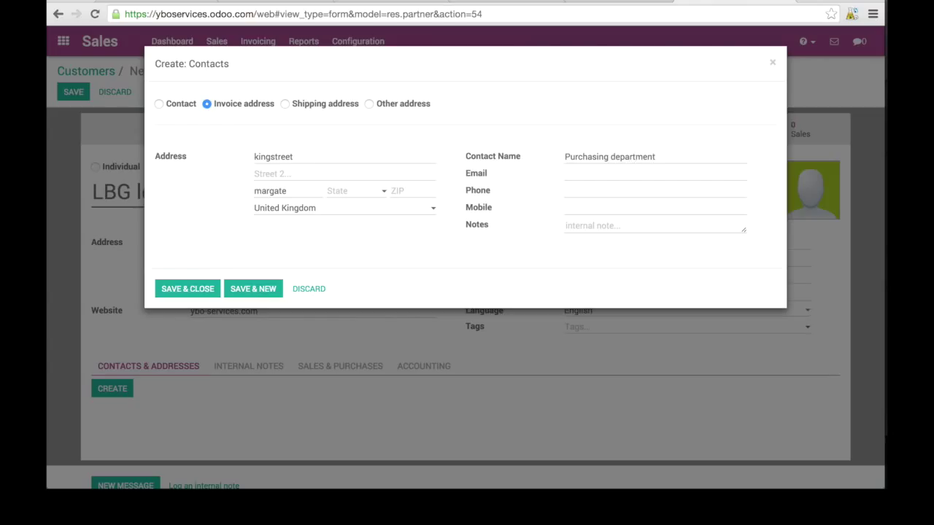
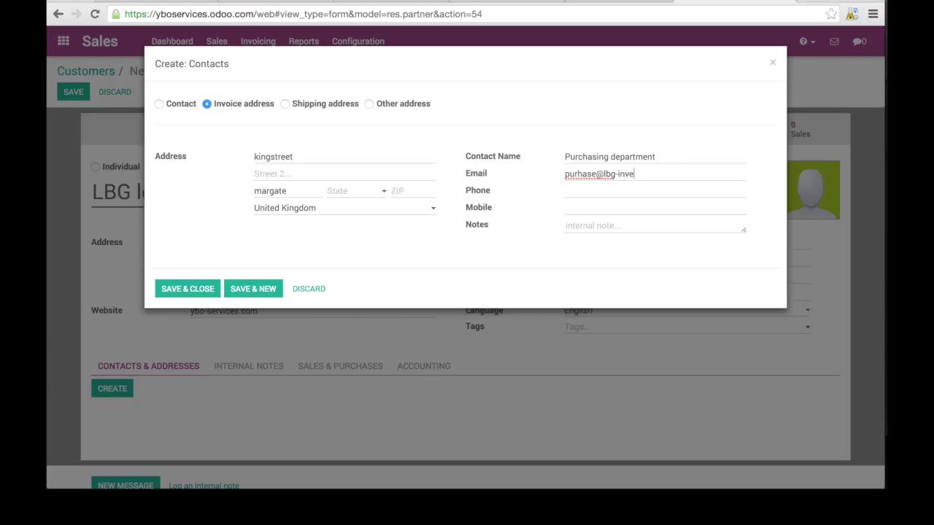
{"action": "left_click", "coordinate": [588, 227]}
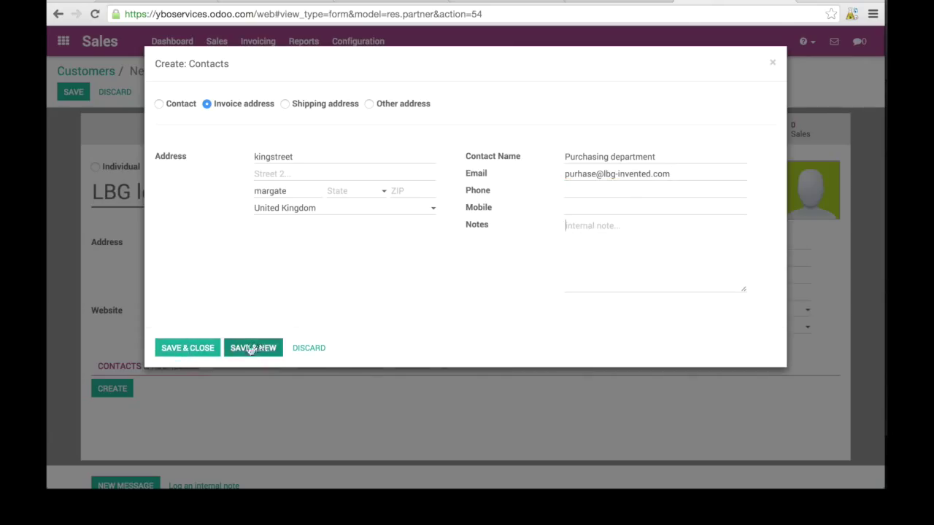
{"action": "left_click", "coordinate": [196, 349]}
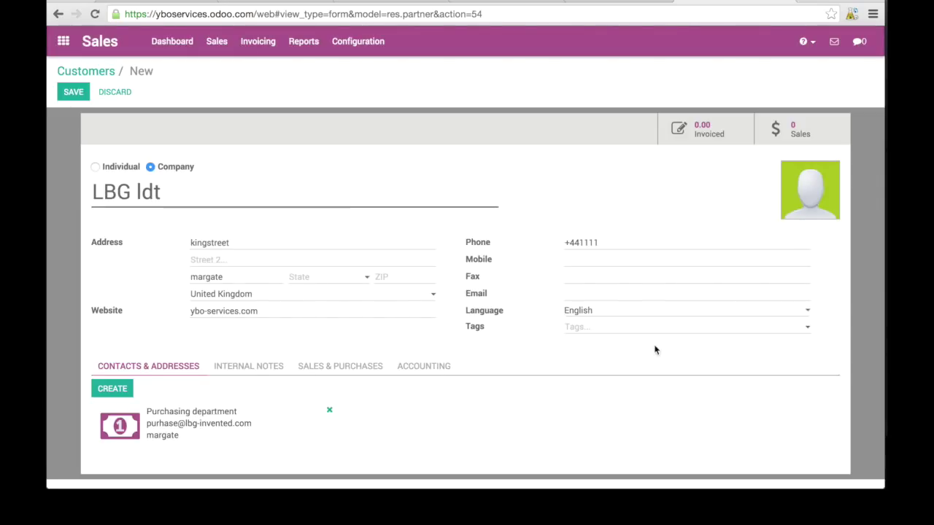
Log the internal note 'this is an internal note' on LBG ldt.
{"action": "scroll", "coordinate": [662, 413], "scroll_direction": "down", "scroll_amount": 1}
{"action": "scroll", "coordinate": [663, 413], "scroll_direction": "down", "scroll_amount": 1}
{"action": "scroll", "coordinate": [663, 413], "scroll_direction": "up", "scroll_amount": 1}
{"action": "scroll", "coordinate": [663, 413], "scroll_direction": "down", "scroll_amount": 2}
{"action": "scroll", "coordinate": [663, 413], "scroll_direction": "up", "scroll_amount": 1}
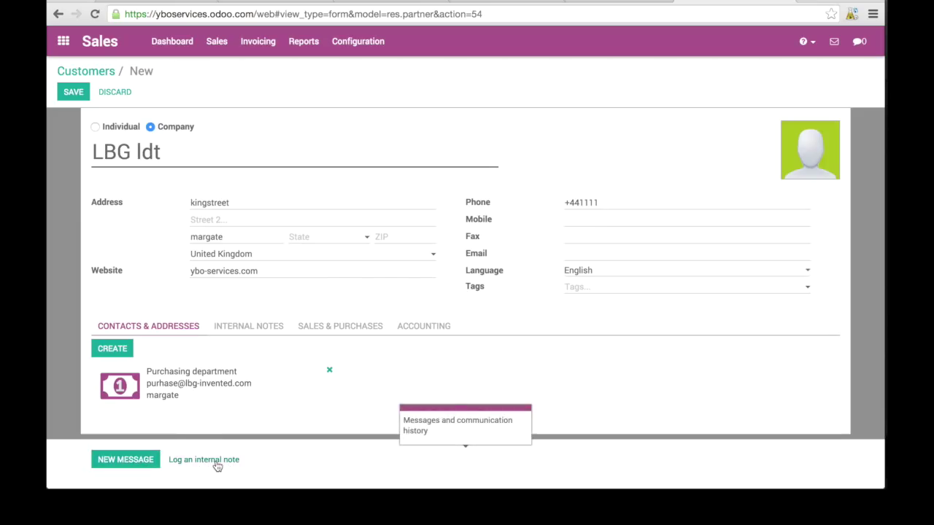
{"action": "left_click", "coordinate": [217, 463]}
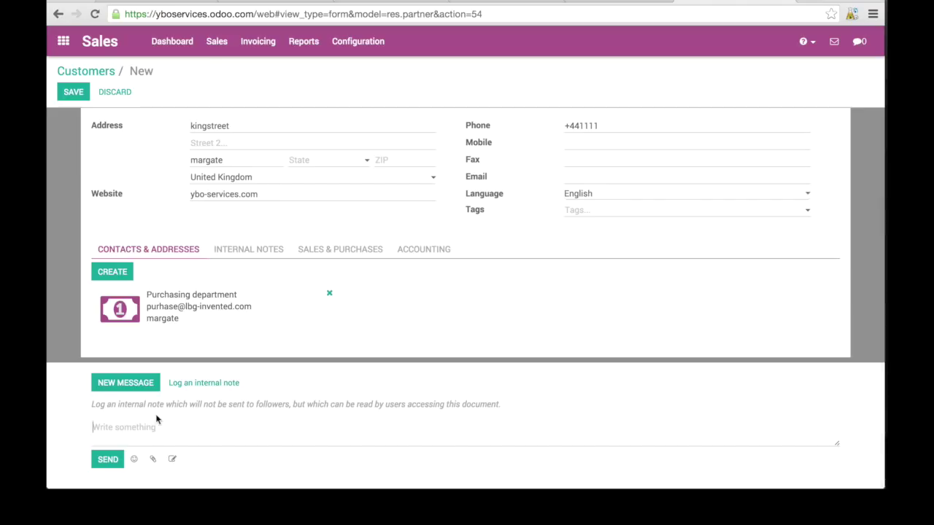
{"action": "type", "text": "this"}
{"action": "type", "text": "is an internal note"}
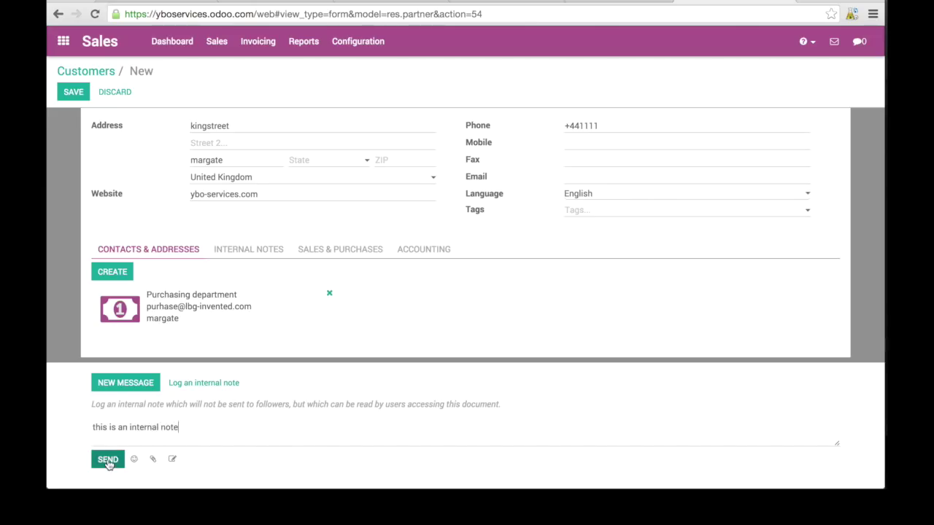
{"action": "left_click", "coordinate": [108, 460]}
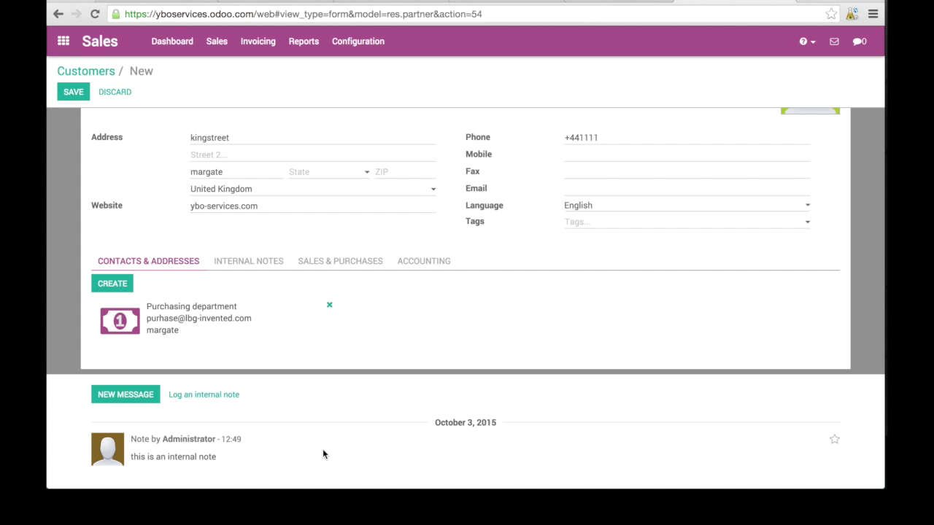
Try saving the customer twice; Odoo flags Account Receivable and Account Payable as invalid.
{"action": "scroll", "coordinate": [323, 235], "scroll_direction": "up", "scroll_amount": 3}
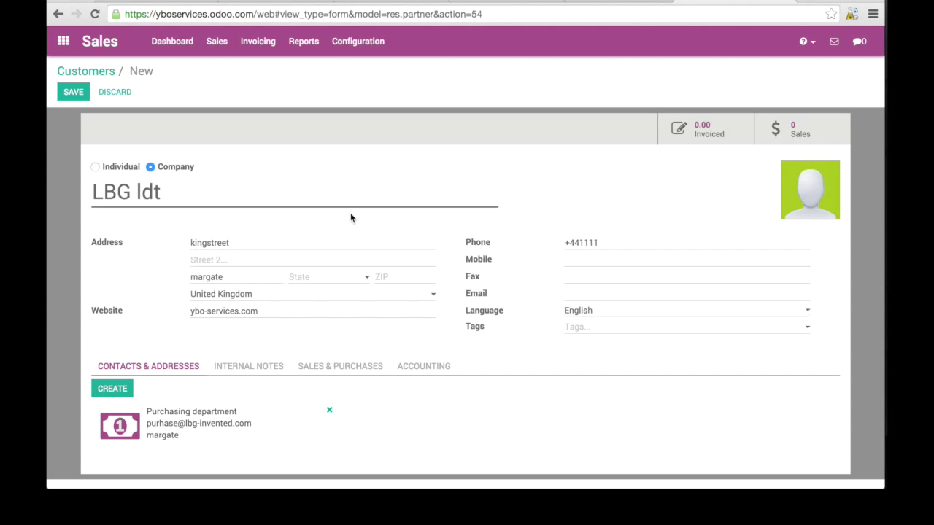
{"action": "scroll", "coordinate": [338, 333], "scroll_direction": "down", "scroll_amount": 3}
{"action": "scroll", "coordinate": [338, 334], "scroll_direction": "up", "scroll_amount": 4}
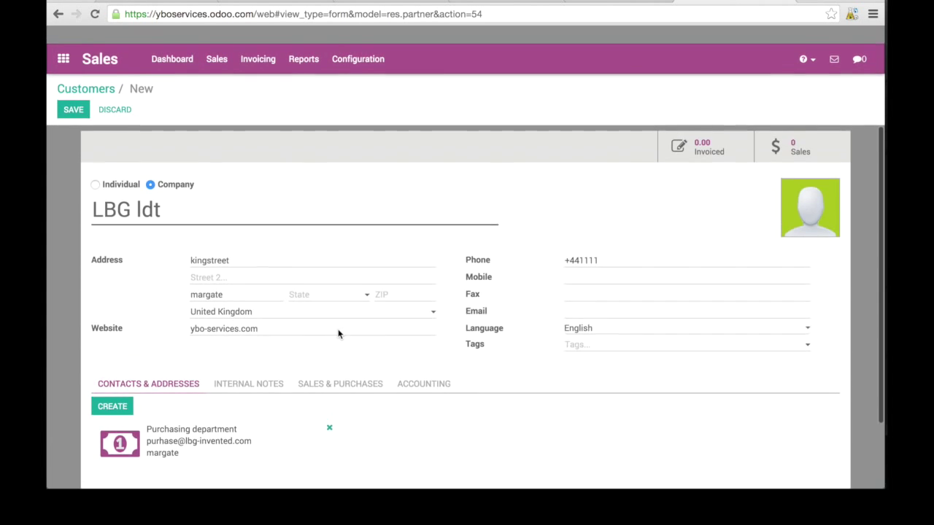
{"action": "left_click", "coordinate": [73, 92]}
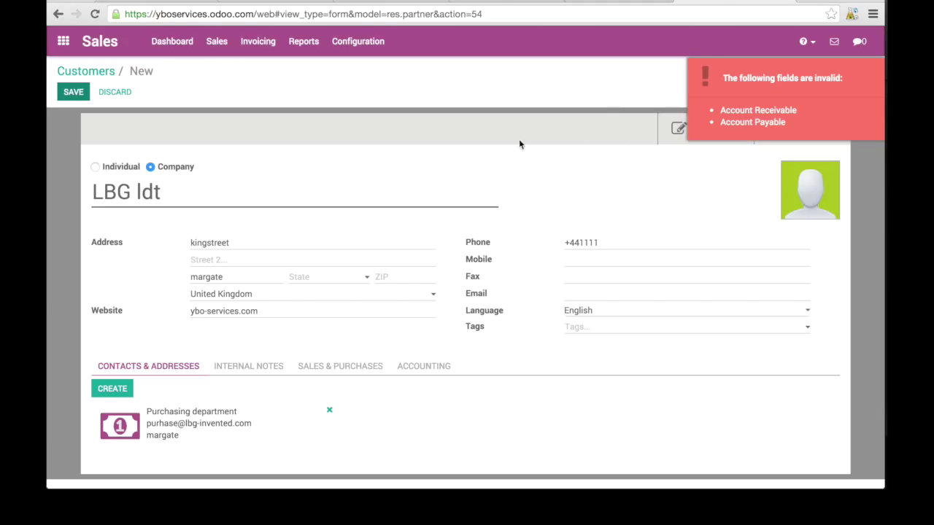
{"action": "left_click", "coordinate": [70, 95]}
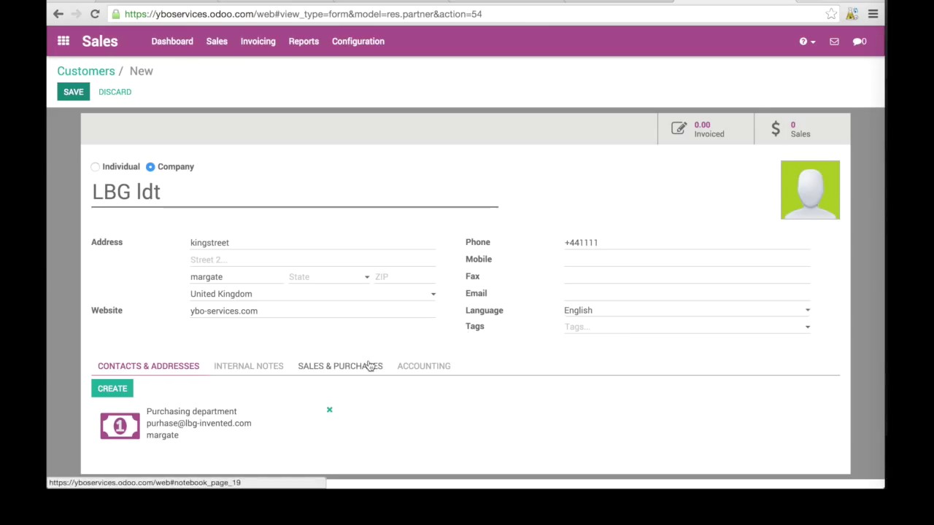
Show LBG ldt's Accounting tab and retry saving; the account fields are still flagged invalid.
{"action": "left_click", "coordinate": [415, 364]}
{"action": "scroll", "coordinate": [416, 363], "scroll_direction": "down", "scroll_amount": 1}
{"action": "scroll", "coordinate": [415, 363], "scroll_direction": "down", "scroll_amount": 3}
{"action": "scroll", "coordinate": [309, 379], "scroll_direction": "up", "scroll_amount": 5}
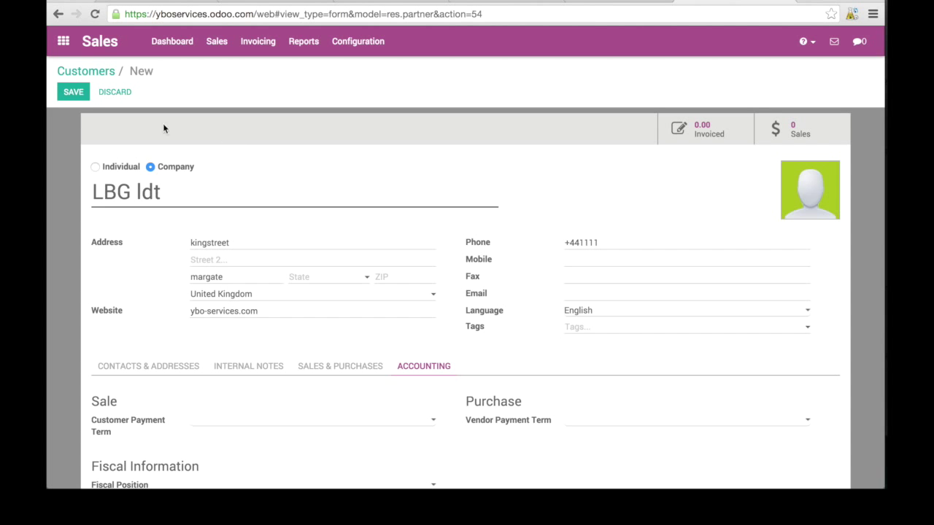
{"action": "left_click", "coordinate": [71, 95]}
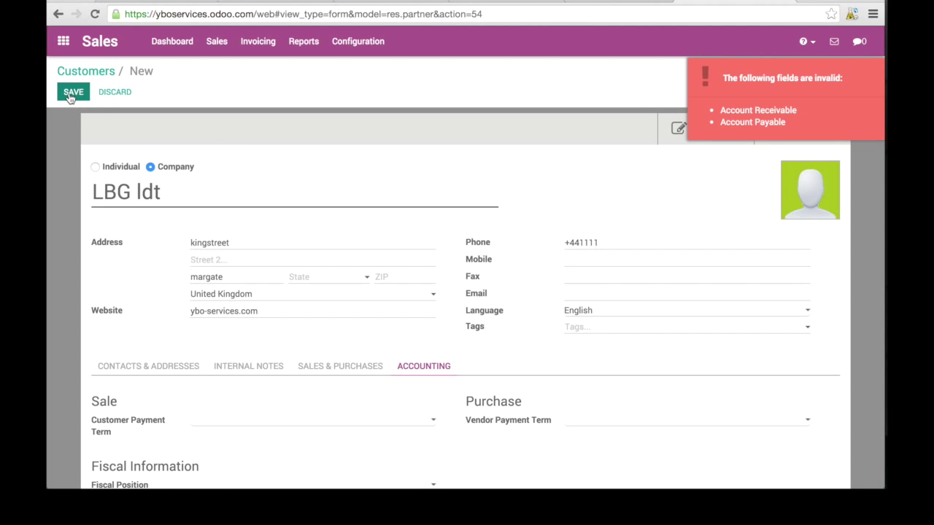
{"action": "scroll", "coordinate": [378, 273], "scroll_direction": "down", "scroll_amount": 4}
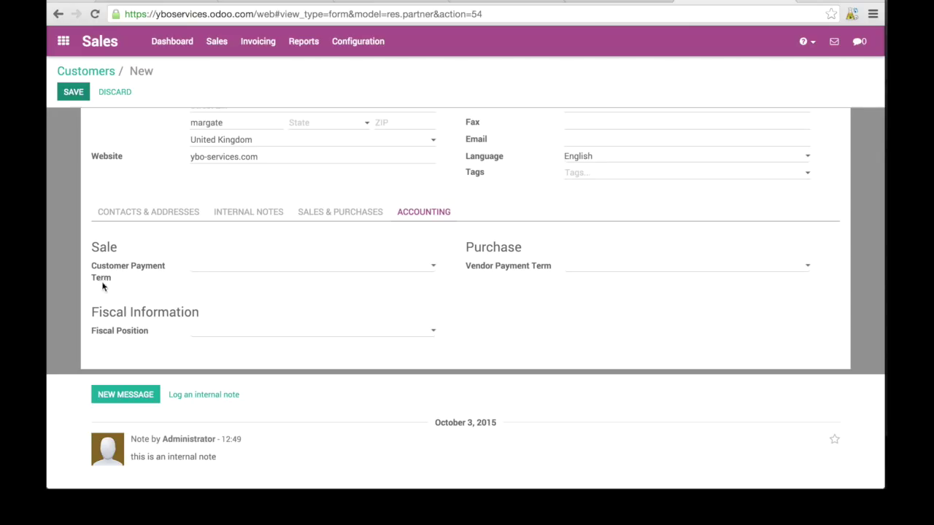
Choose 15 Days for both Customer Payment Term and Vendor Payment Term.
{"action": "left_click", "coordinate": [427, 269]}
{"action": "left_click", "coordinate": [424, 275]}
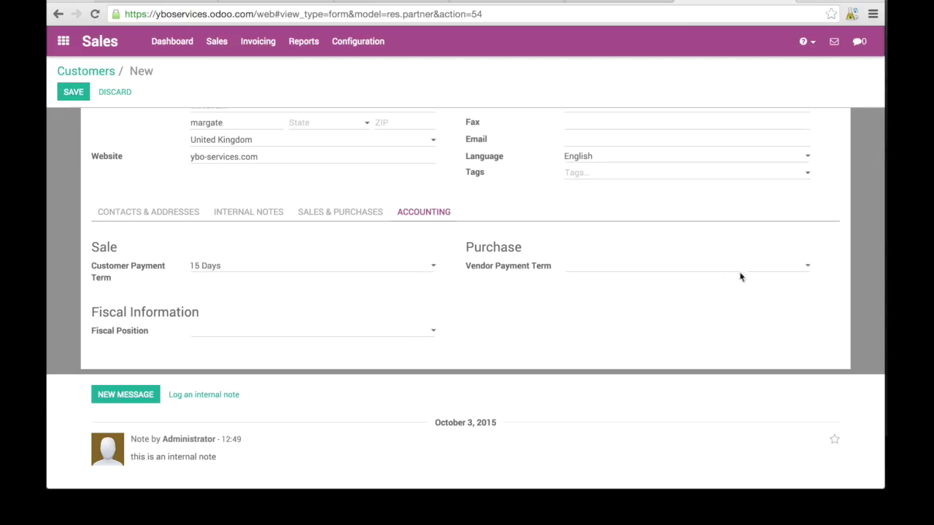
{"action": "left_click", "coordinate": [807, 268]}
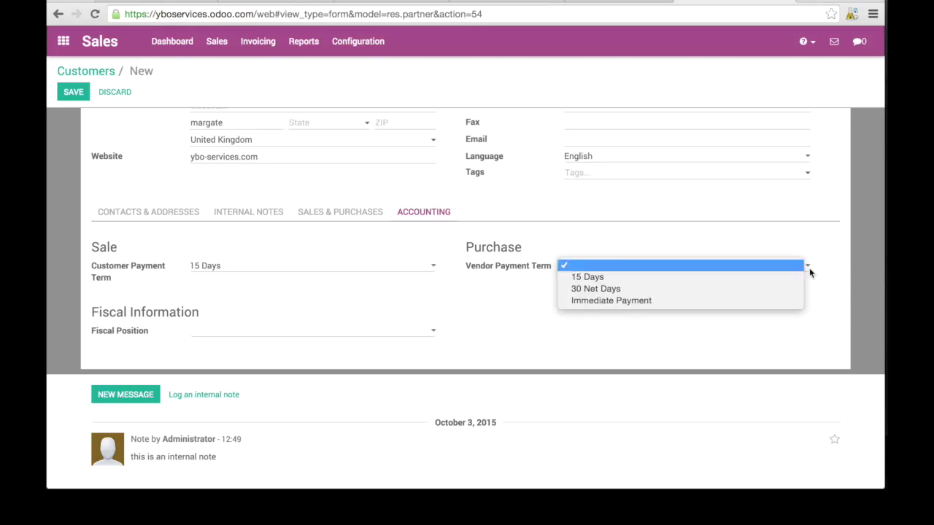
{"action": "left_click", "coordinate": [717, 278]}
{"action": "scroll", "coordinate": [541, 301], "scroll_direction": "down", "scroll_amount": 1}
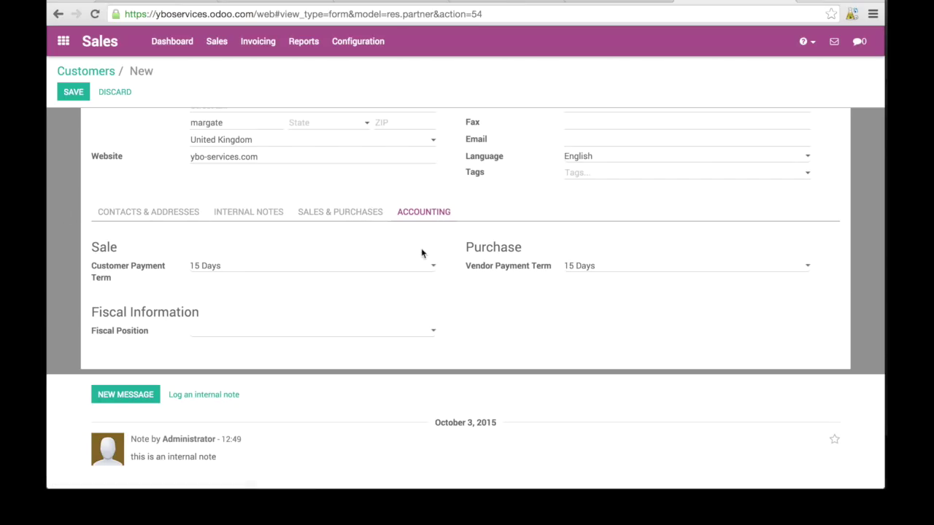
{"action": "scroll", "coordinate": [482, 305], "scroll_direction": "up", "scroll_amount": 5}
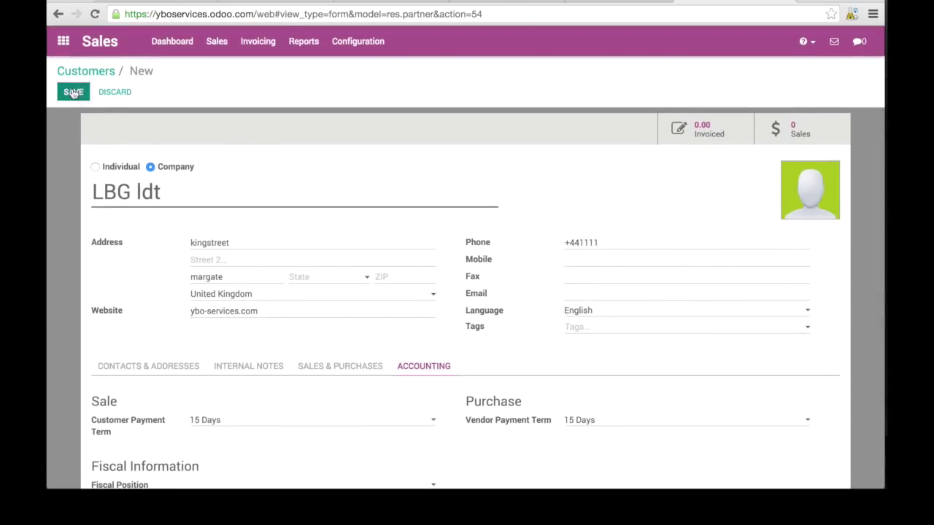
{"action": "left_click", "coordinate": [73, 95]}
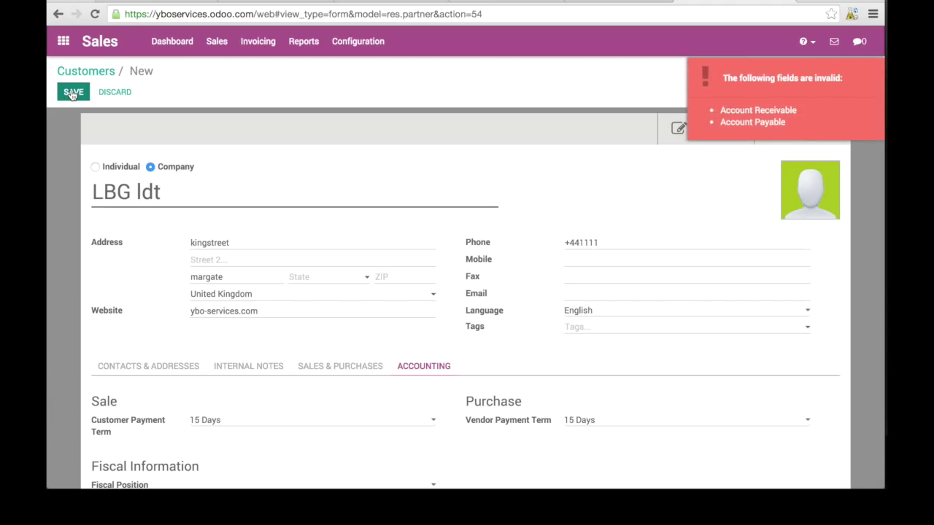
{"action": "scroll", "coordinate": [246, 263], "scroll_direction": "down", "scroll_amount": 3}
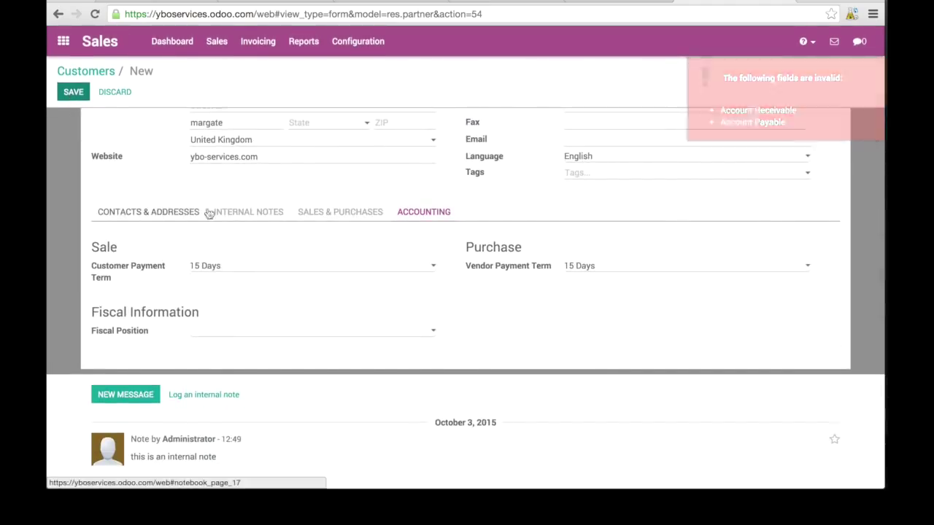
{"action": "left_click", "coordinate": [261, 211]}
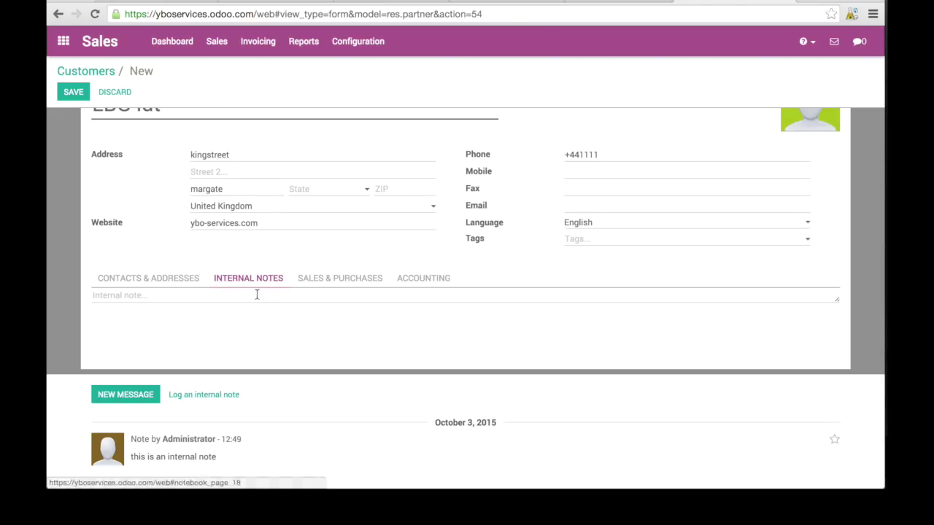
{"action": "left_click", "coordinate": [359, 279]}
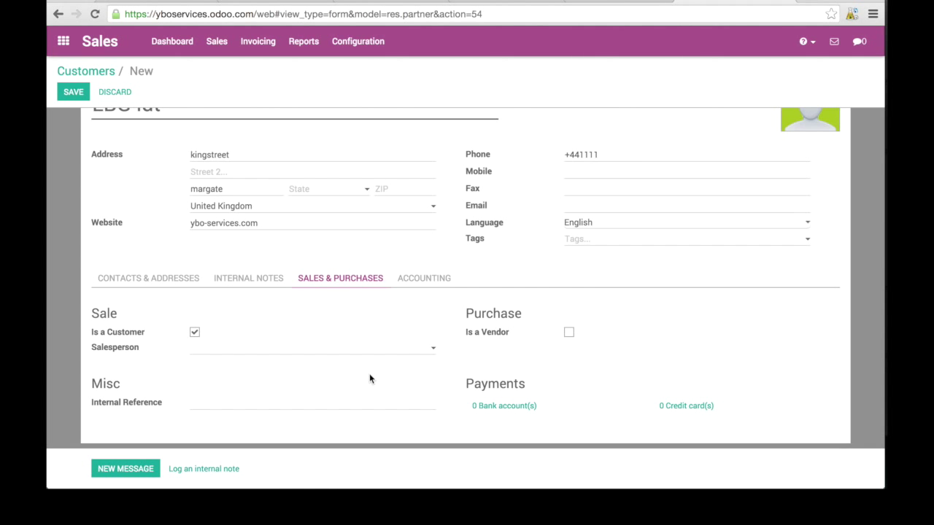
{"action": "scroll", "coordinate": [370, 379], "scroll_direction": "down", "scroll_amount": 2}
{"action": "scroll", "coordinate": [370, 378], "scroll_direction": "up", "scroll_amount": 3}
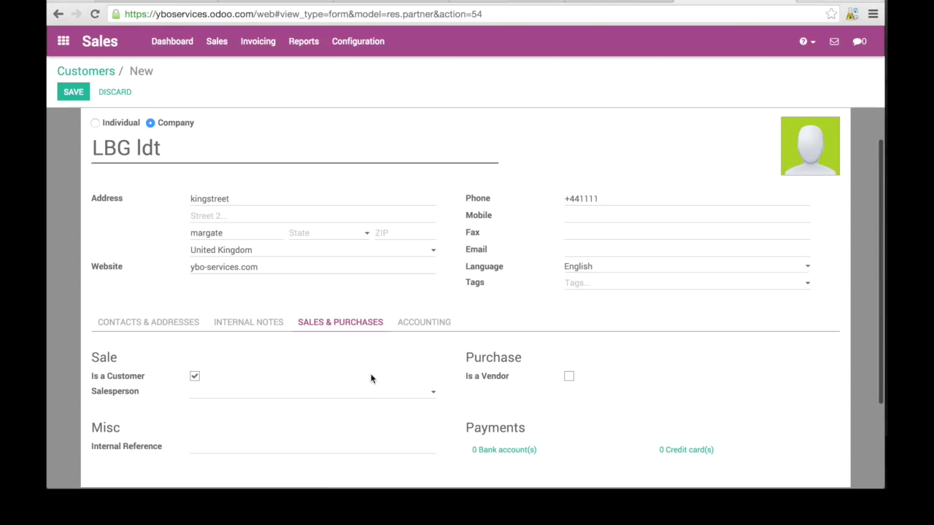
{"action": "left_click", "coordinate": [441, 325]}
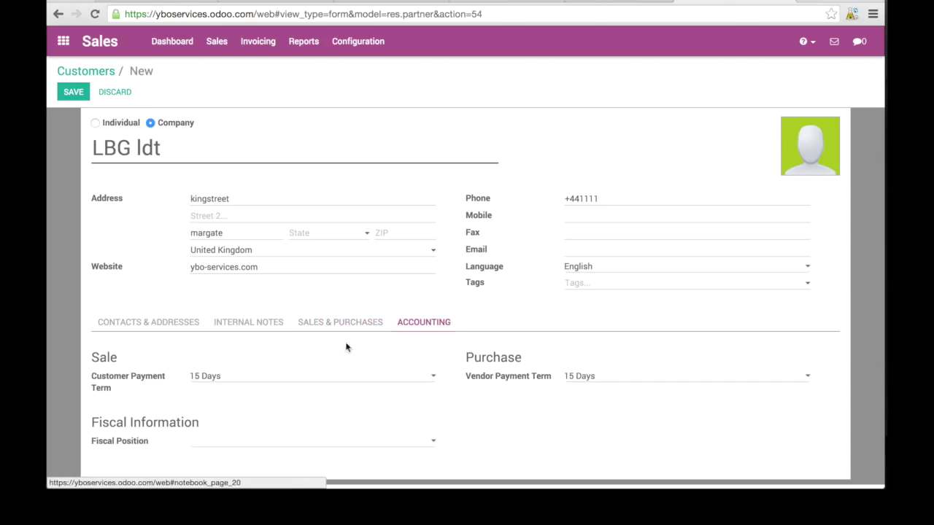
{"action": "scroll", "coordinate": [265, 417], "scroll_direction": "down", "scroll_amount": 3}
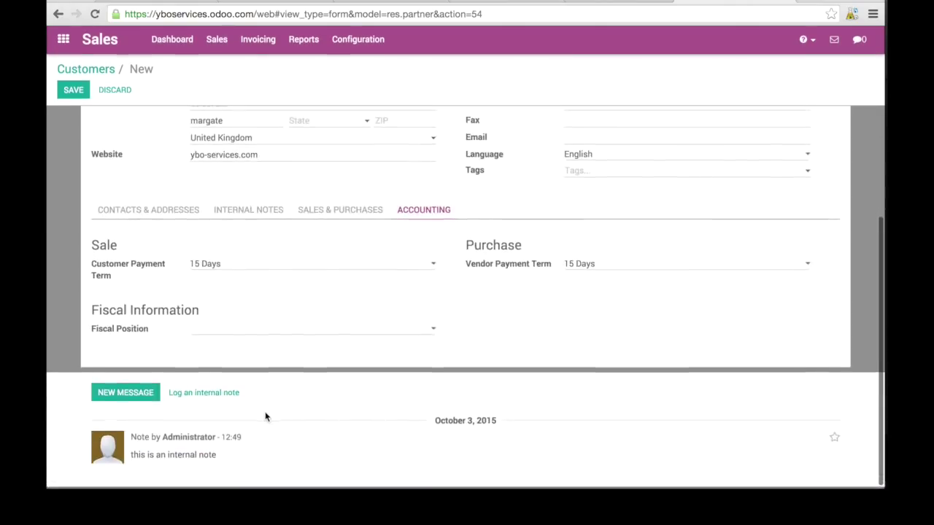
{"action": "scroll", "coordinate": [265, 412], "scroll_direction": "up", "scroll_amount": 4}
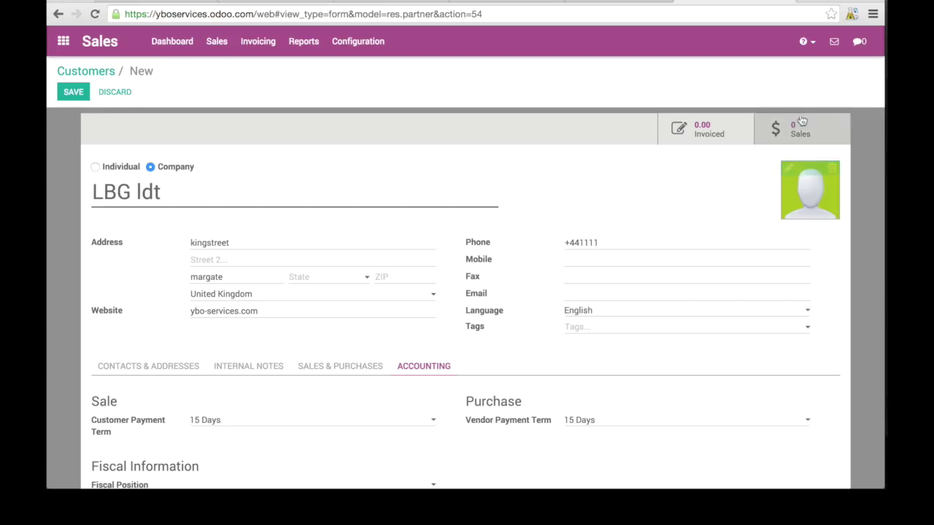
{"action": "left_click", "coordinate": [73, 93]}
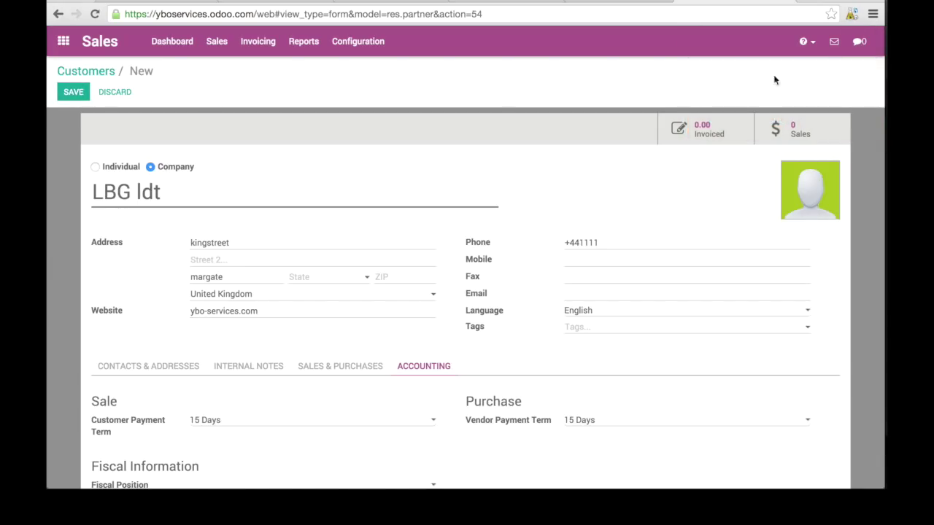
{"action": "left_click", "coordinate": [73, 92]}
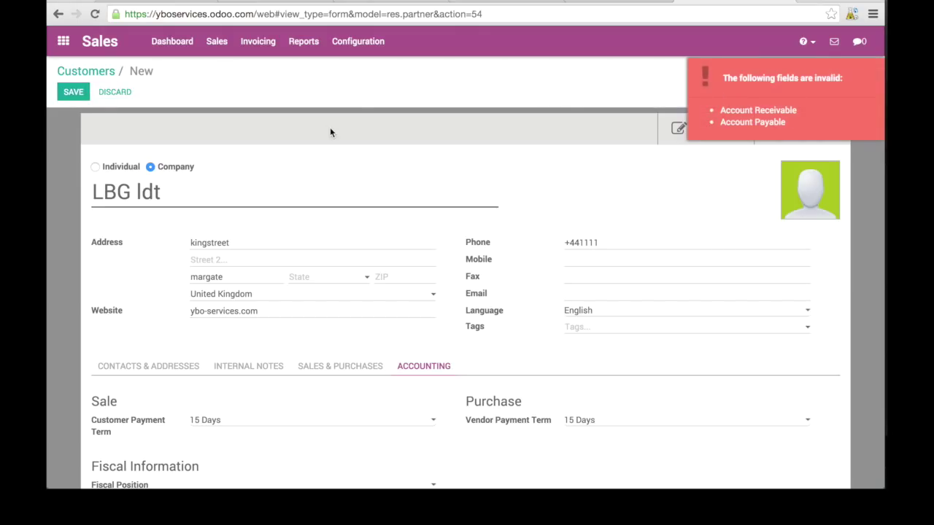
{"action": "scroll", "coordinate": [376, 339], "scroll_direction": "down", "scroll_amount": 1}
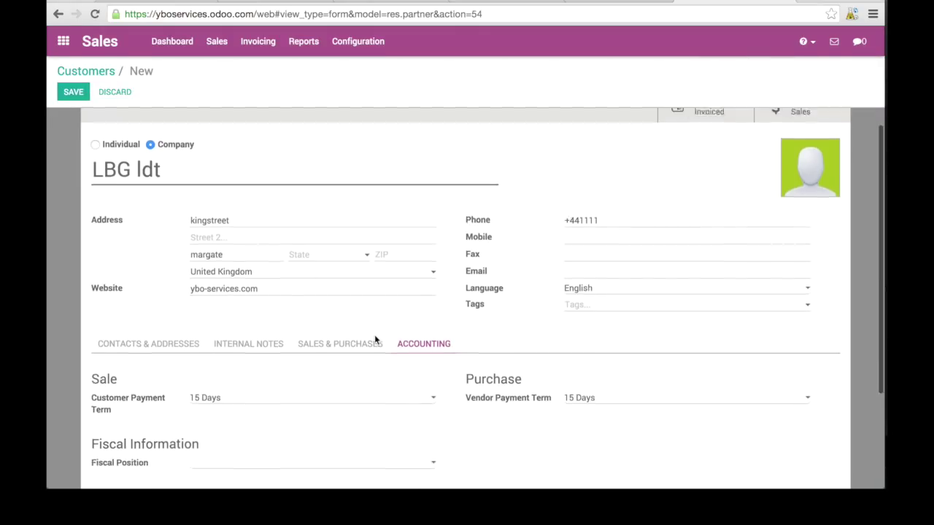
{"action": "scroll", "coordinate": [375, 337], "scroll_direction": "down", "scroll_amount": 4}
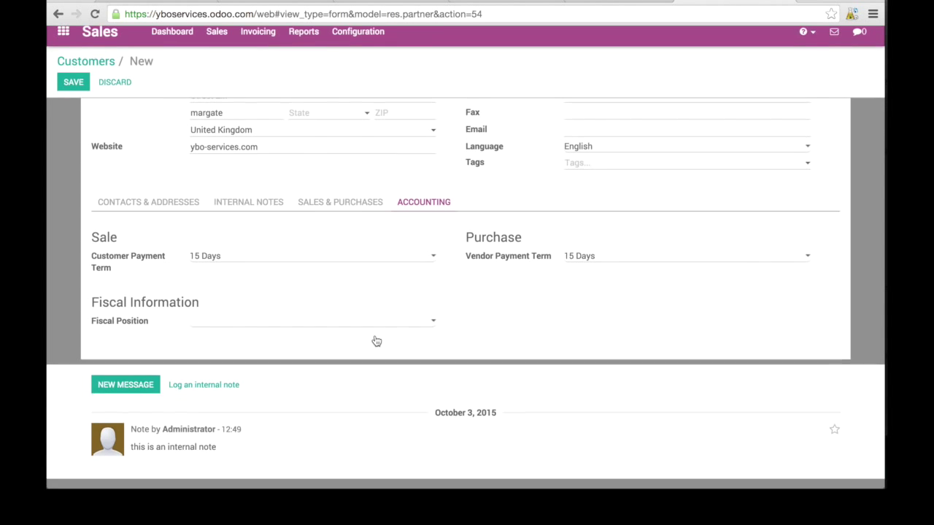
{"action": "scroll", "coordinate": [375, 339], "scroll_direction": "up", "scroll_amount": 5}
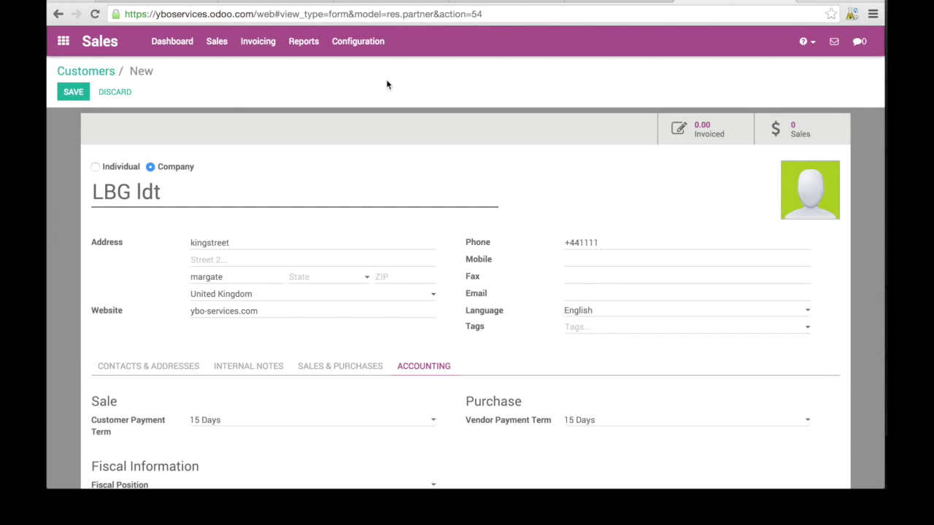
{"action": "left_click", "coordinate": [370, 45]}
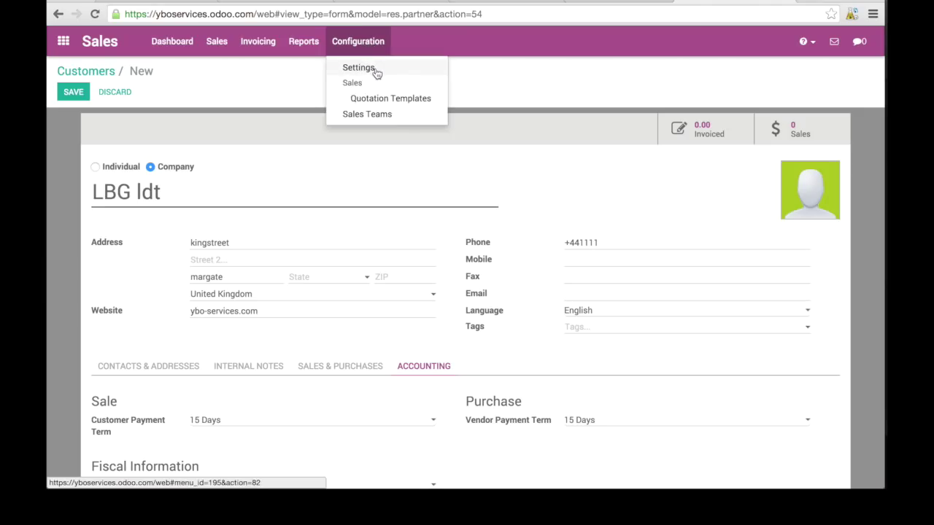
{"action": "left_click", "coordinate": [375, 70]}
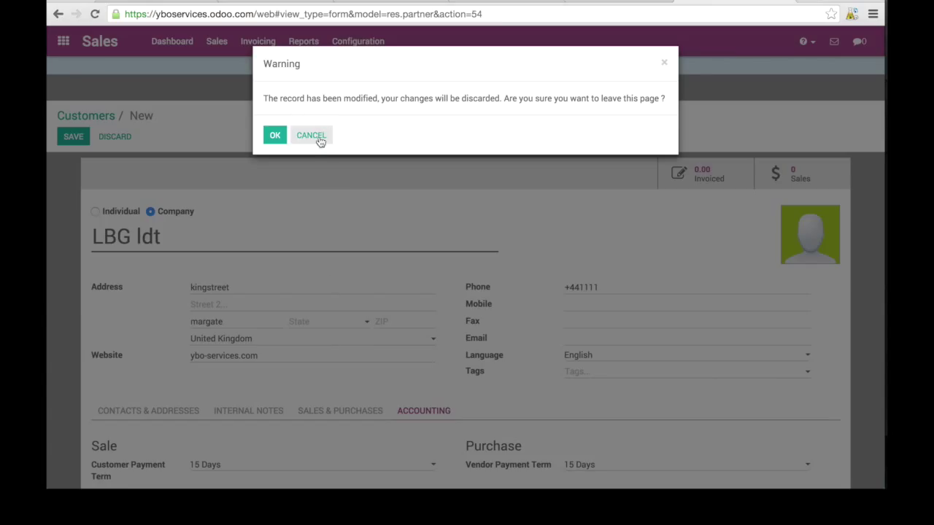
{"action": "left_click", "coordinate": [319, 139]}
{"action": "scroll", "coordinate": [338, 348], "scroll_direction": "down", "scroll_amount": 3}
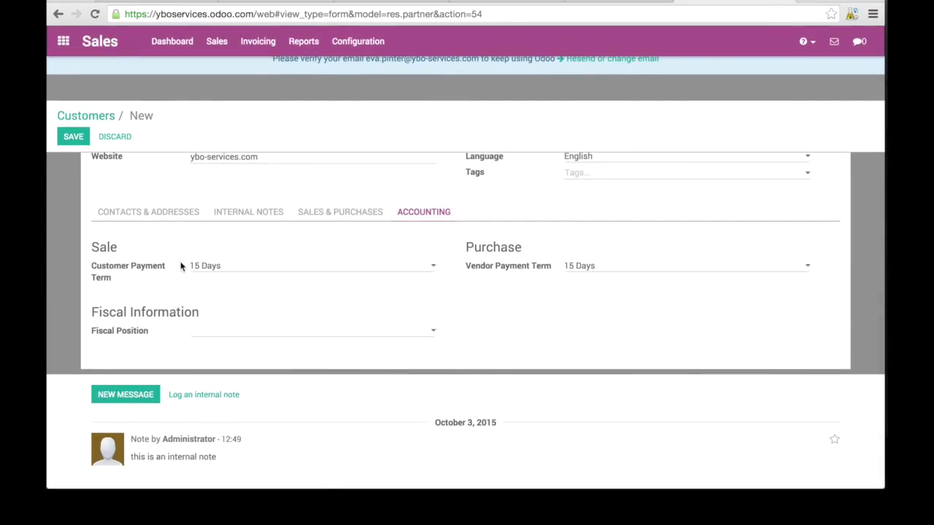
{"action": "left_click", "coordinate": [156, 213]}
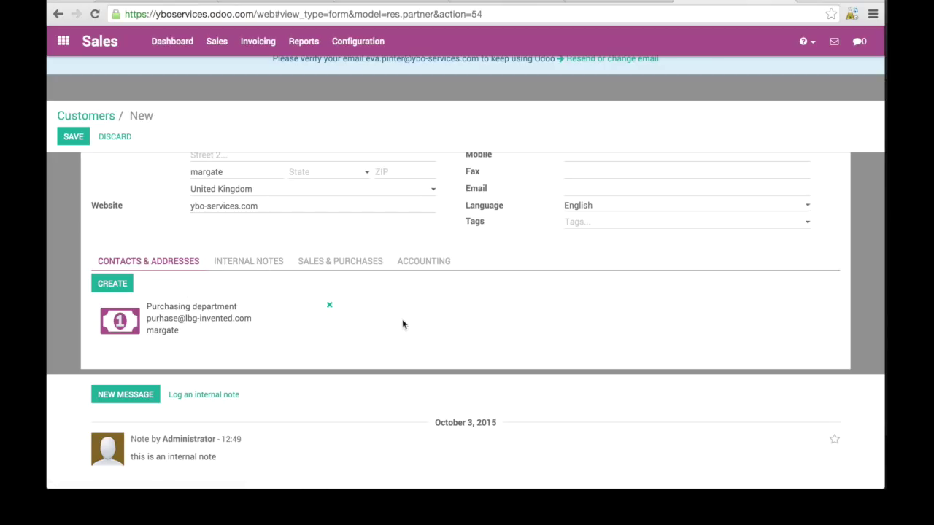
{"action": "left_click", "coordinate": [250, 265]}
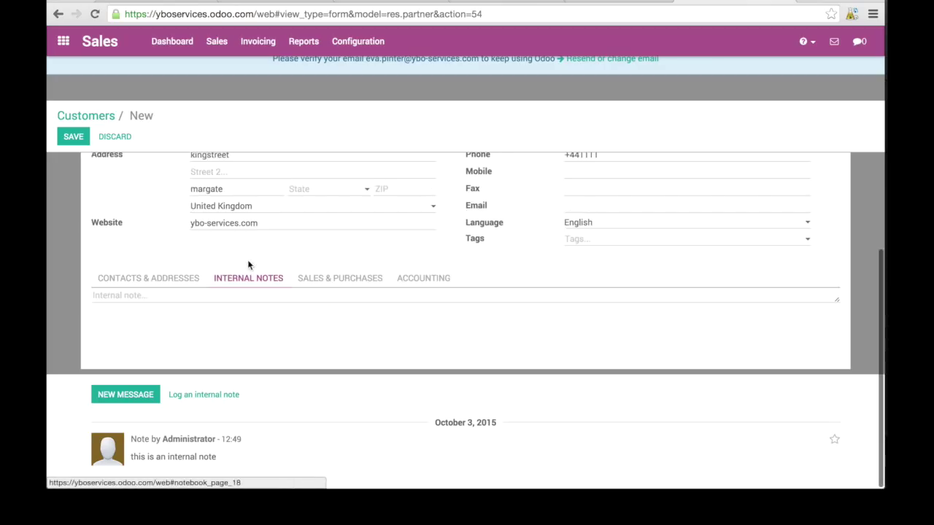
{"action": "left_click", "coordinate": [334, 285]}
{"action": "left_click", "coordinate": [420, 282]}
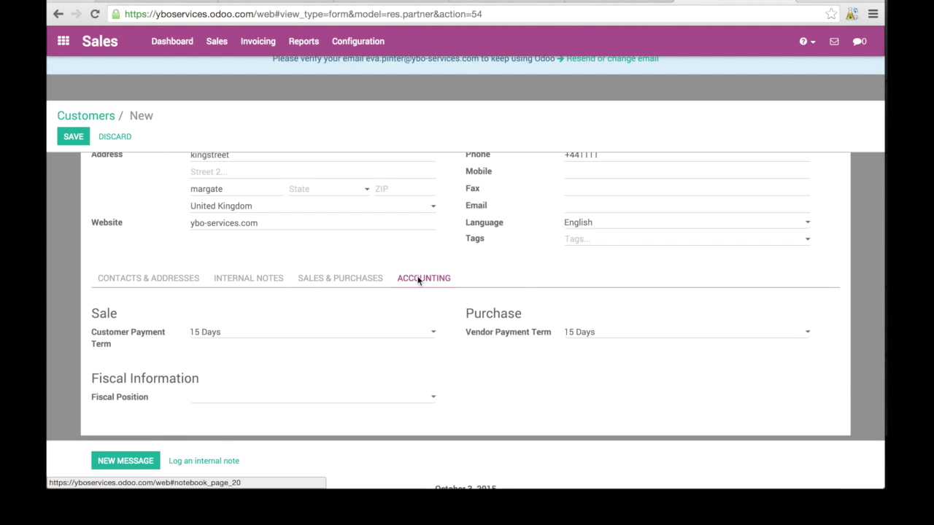
{"action": "scroll", "coordinate": [525, 394], "scroll_direction": "up", "scroll_amount": 3}
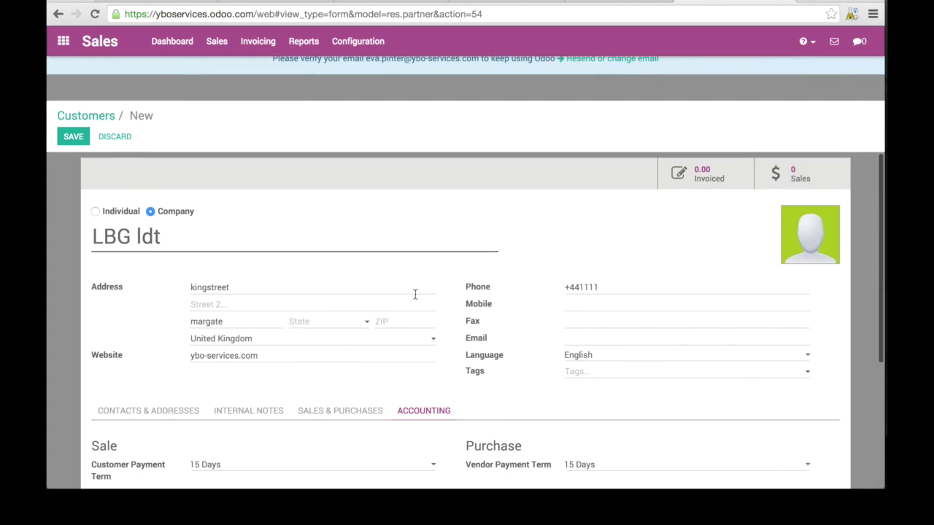
{"action": "scroll", "coordinate": [306, 194], "scroll_direction": "up", "scroll_amount": 1}
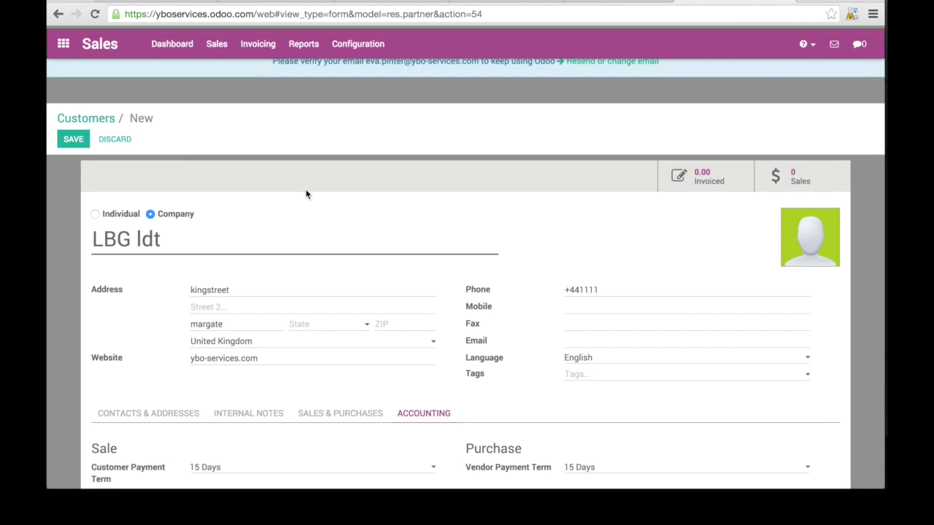
{"action": "left_click", "coordinate": [371, 40]}
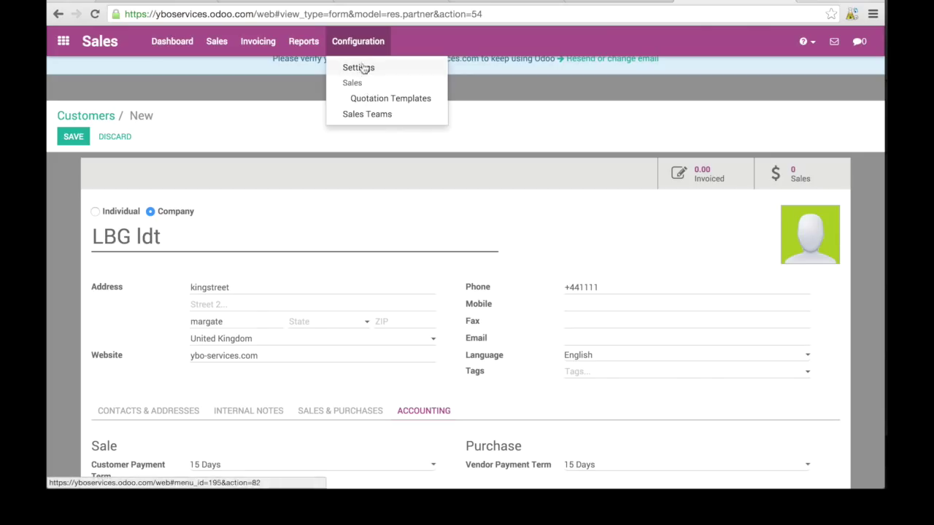
Open Configuration > Settings and scroll through the Products, Quotations & Sales and Customer portal options.
{"action": "left_click", "coordinate": [365, 69]}
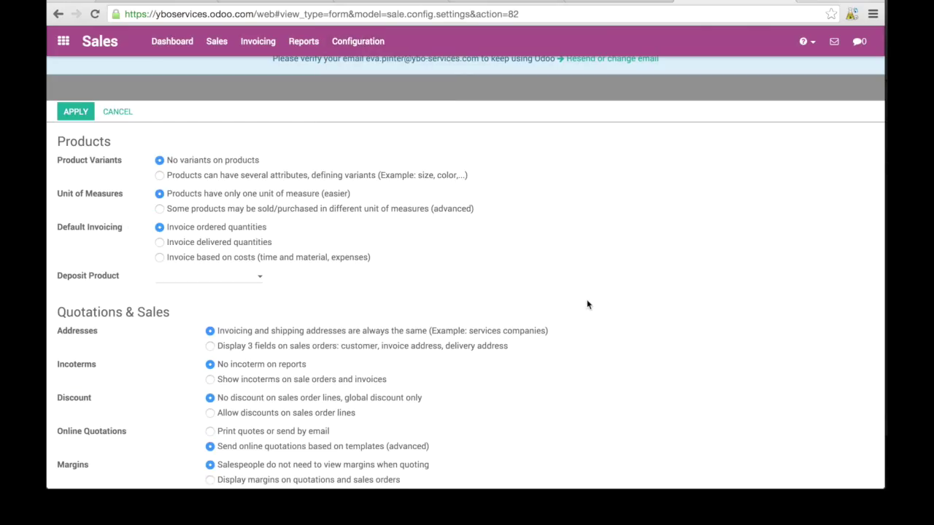
{"action": "scroll", "coordinate": [617, 339], "scroll_direction": "down", "scroll_amount": 3}
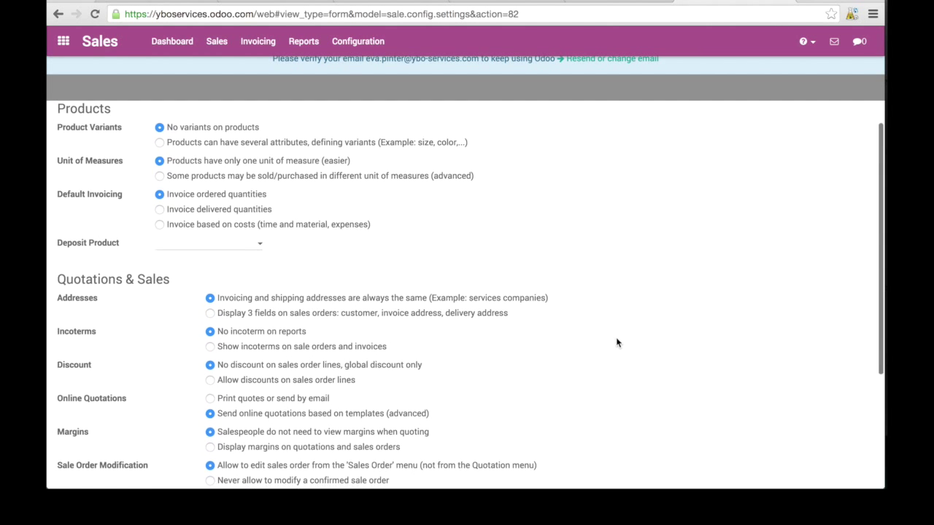
{"action": "scroll", "coordinate": [617, 343], "scroll_direction": "down", "scroll_amount": 2}
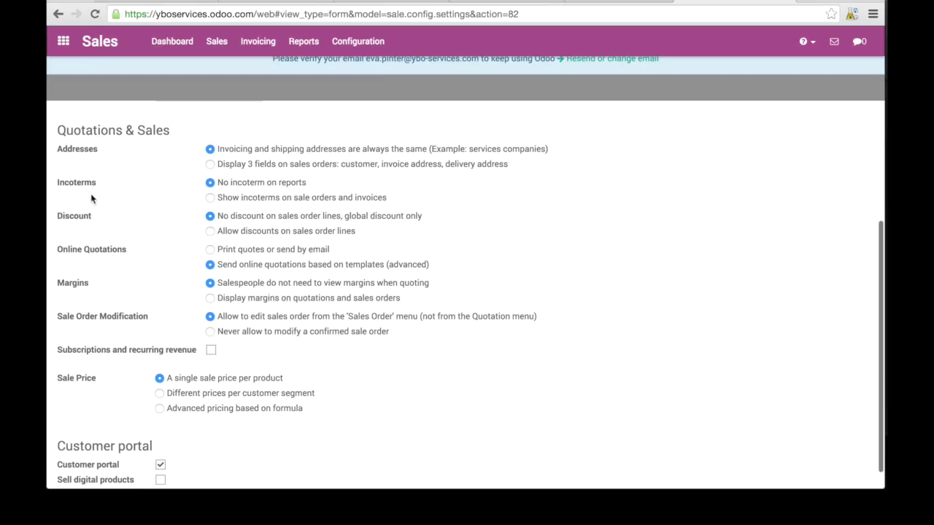
{"action": "scroll", "coordinate": [149, 345], "scroll_direction": "down", "scroll_amount": 1}
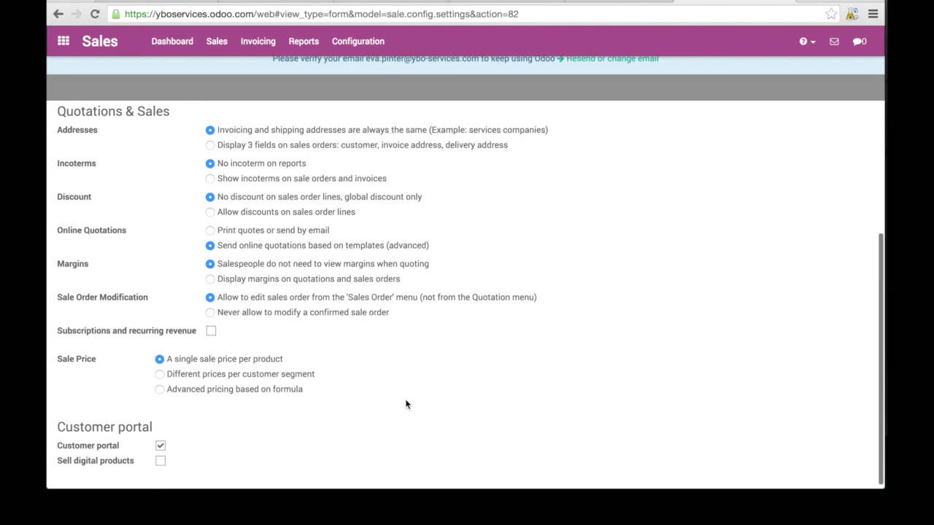
{"action": "scroll", "coordinate": [406, 404], "scroll_direction": "up", "scroll_amount": 5}
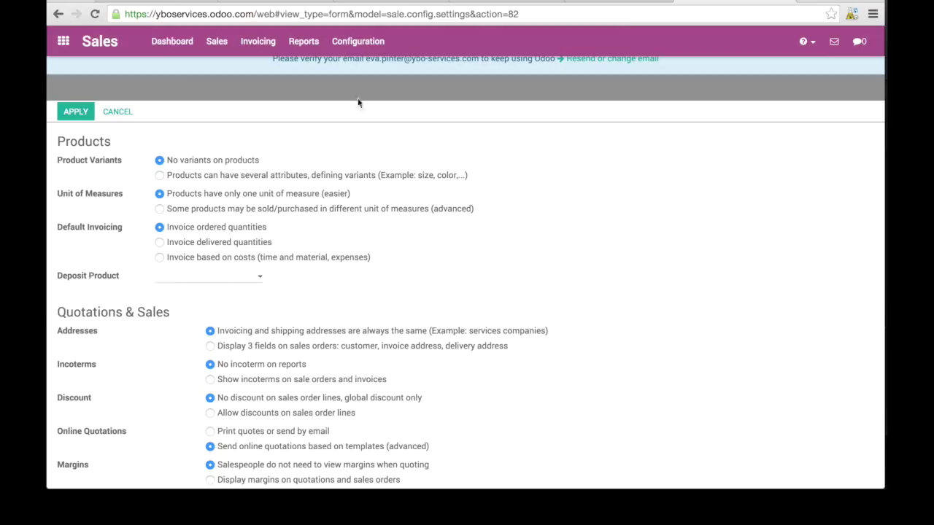
{"action": "left_click", "coordinate": [367, 44]}
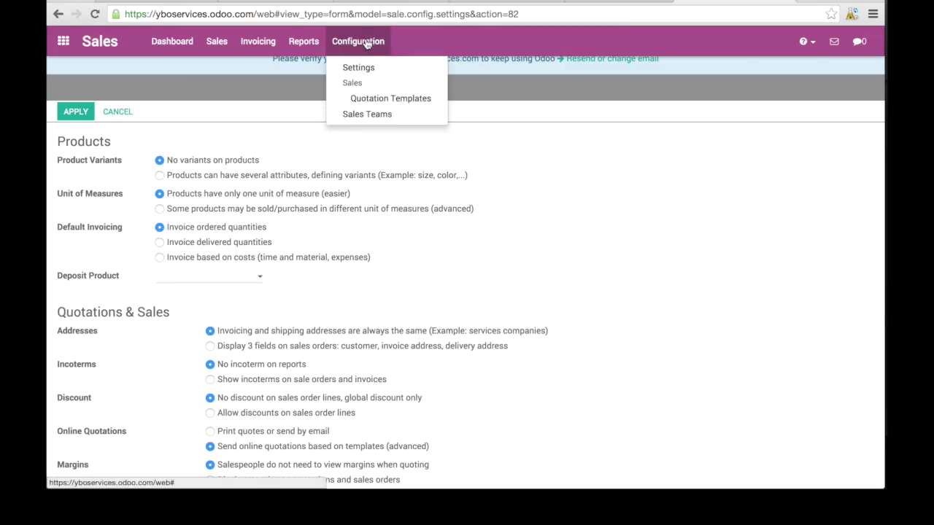
Show the Sales Teams list with its single Direct Sales team, then glance at the Sales and Configuration menus.
{"action": "left_click", "coordinate": [391, 113]}
{"action": "left_click", "coordinate": [216, 42]}
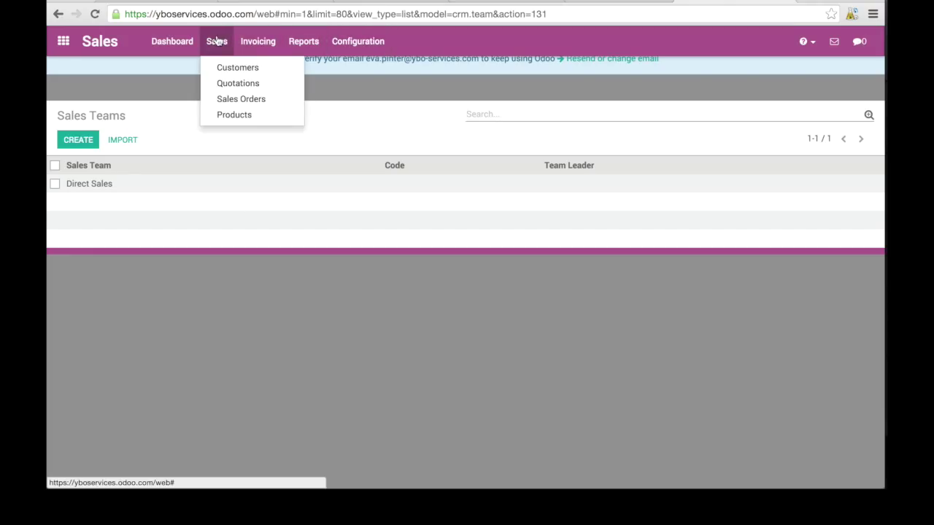
{"action": "left_click", "coordinate": [216, 41]}
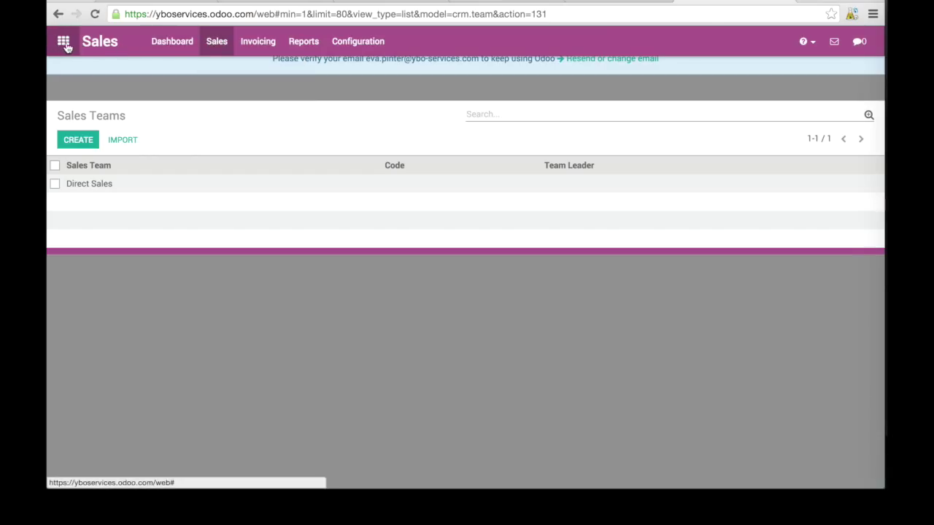
{"action": "left_click", "coordinate": [365, 44]}
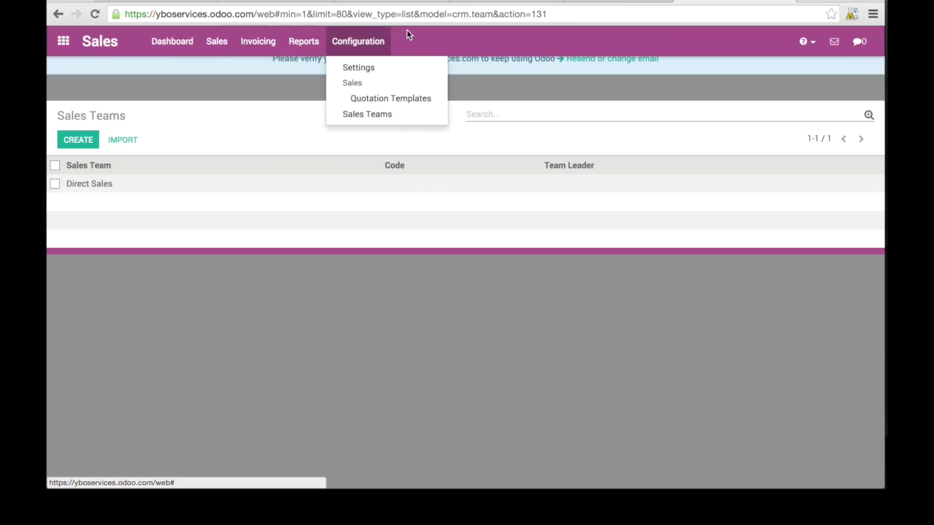
{"action": "left_click", "coordinate": [413, 39]}
{"action": "left_click", "coordinate": [356, 41]}
{"action": "left_click", "coordinate": [418, 41]}
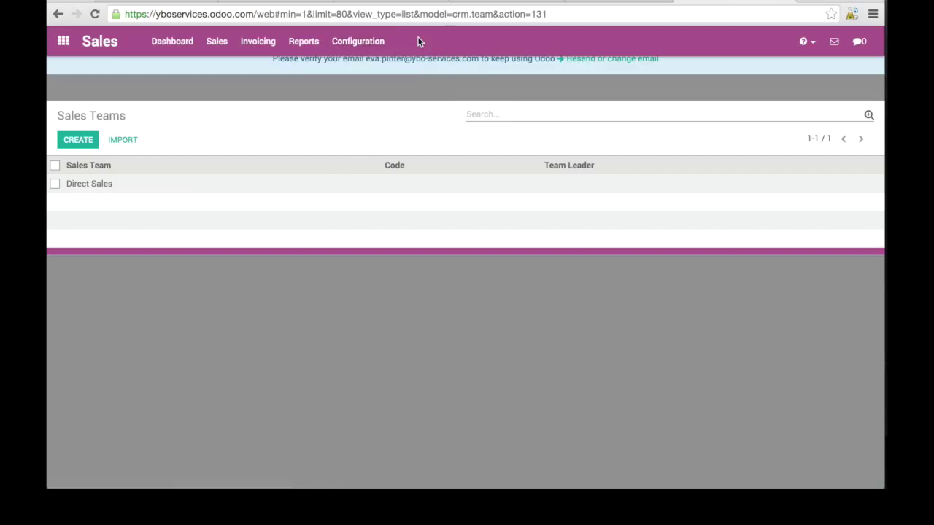